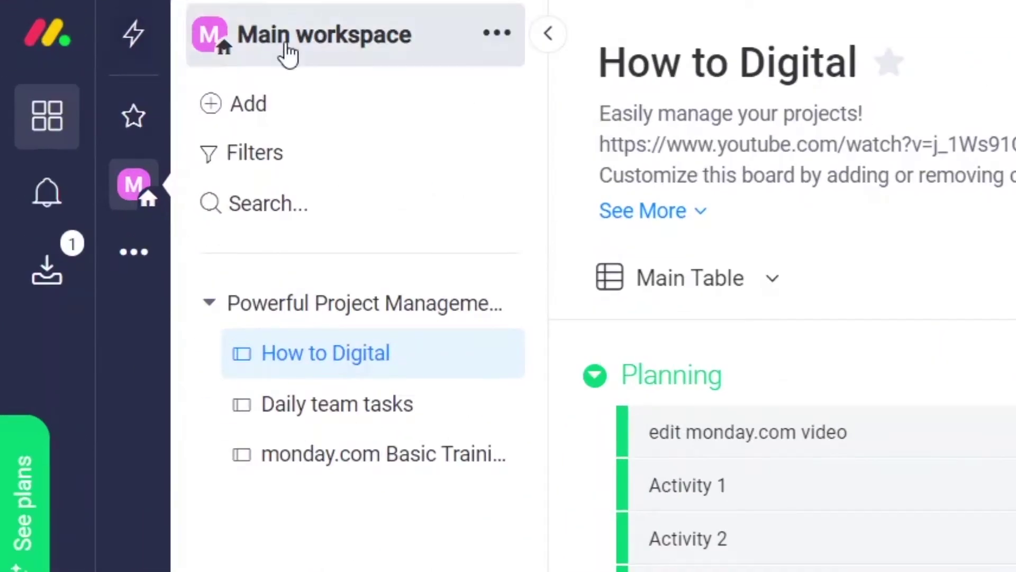
# Step: Open the How to Digital board from the Main workspace and examine its Planning, Execution, Launch and Closure groups
pyautogui.click(333, 53)
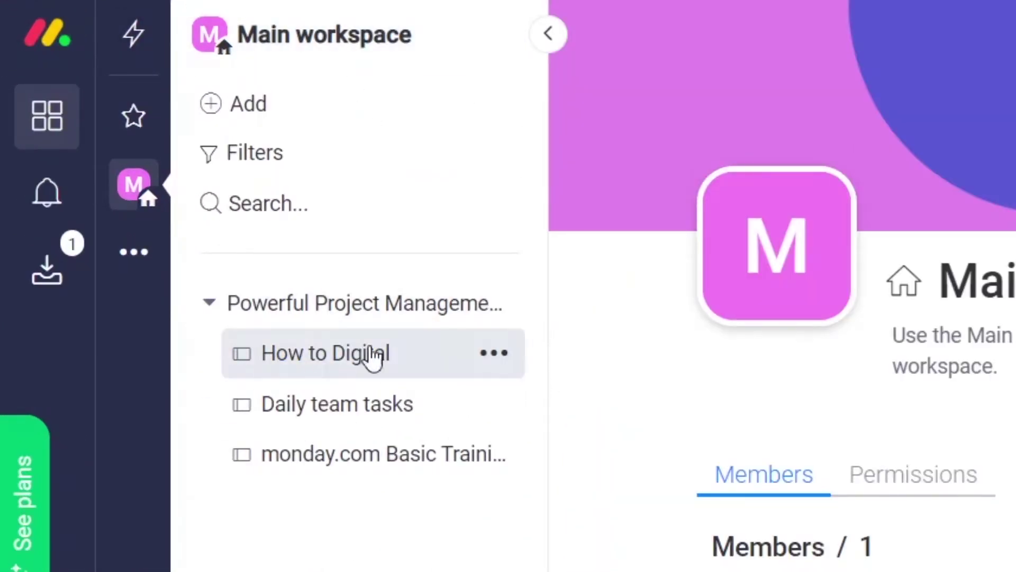
pyautogui.click(305, 363)
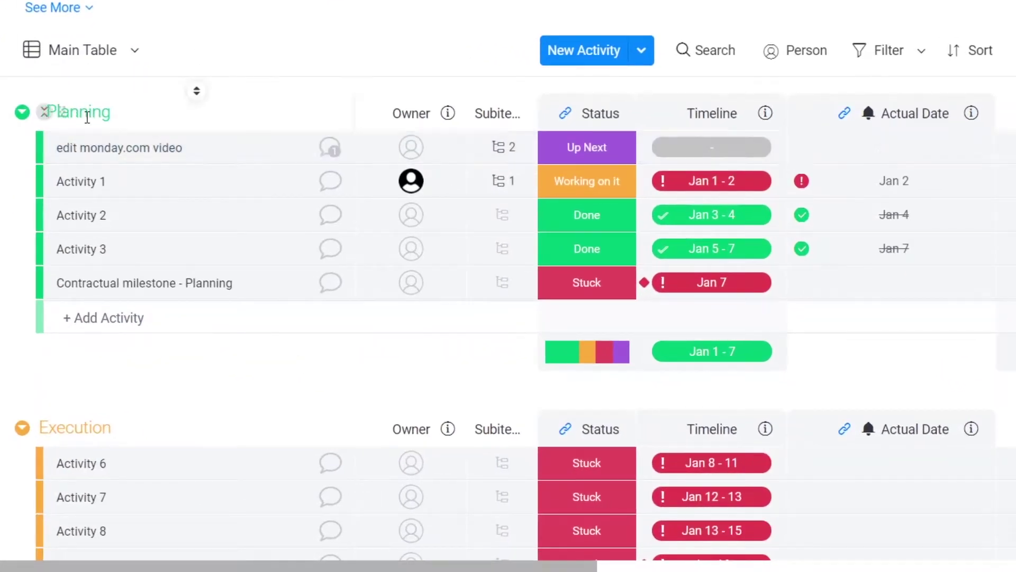
pyautogui.scroll(-5, 63, 129)
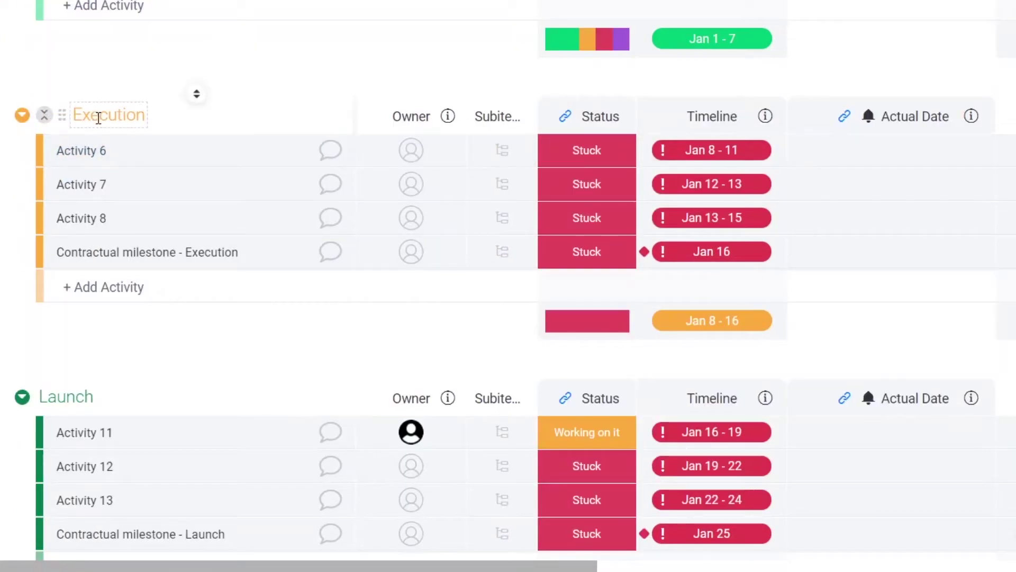
pyautogui.scroll(-5, 99, 117)
pyautogui.scroll(-2, 58, 91)
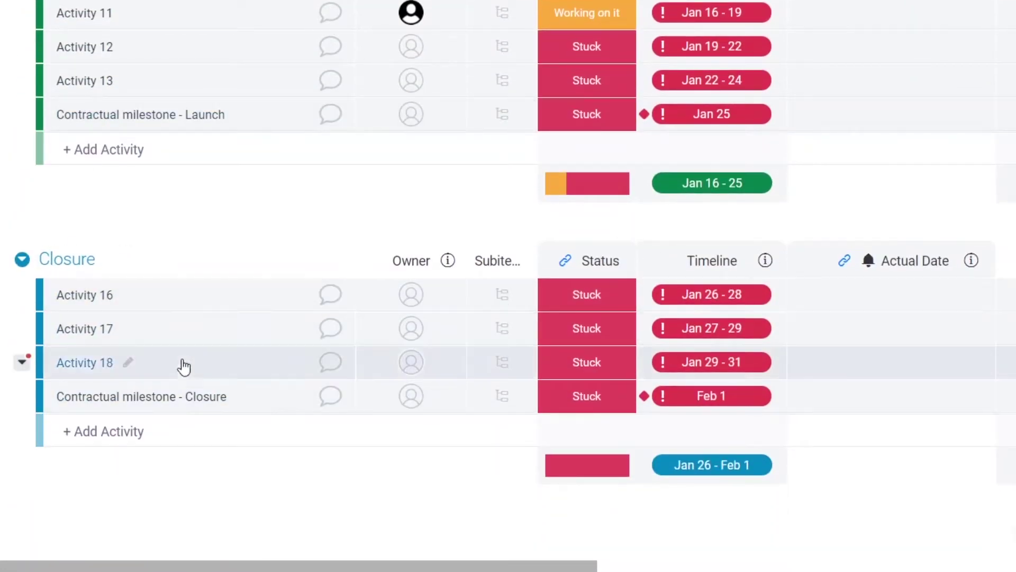
pyautogui.scroll(10, 185, 367)
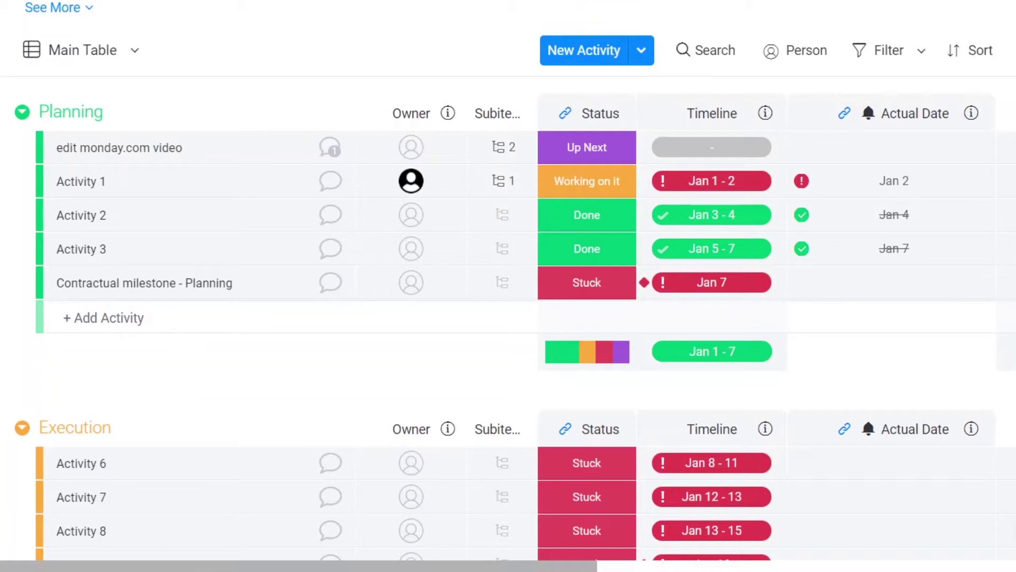
pyautogui.scroll(-4, 508, 285)
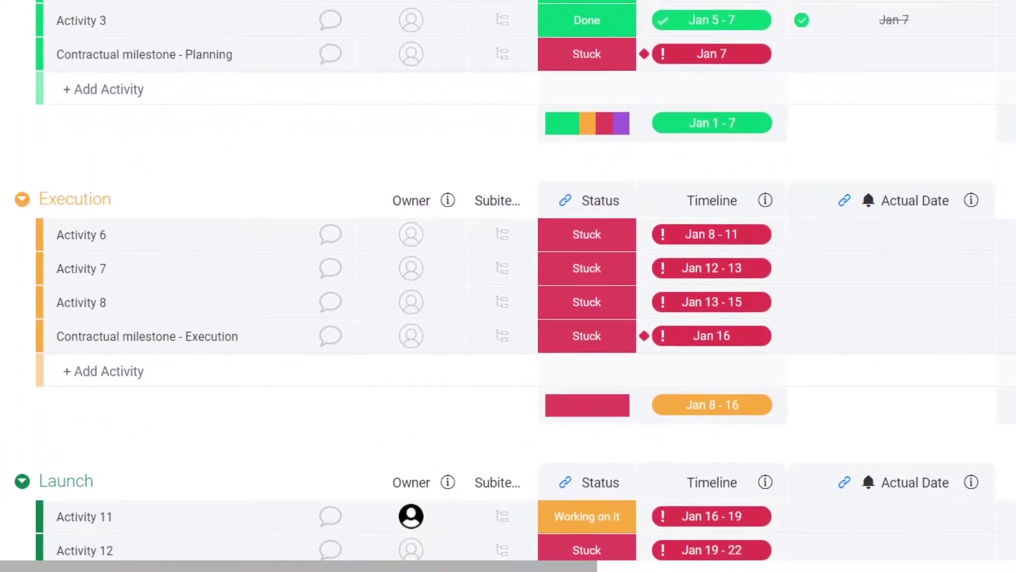
pyautogui.scroll(-2, 1006, 175)
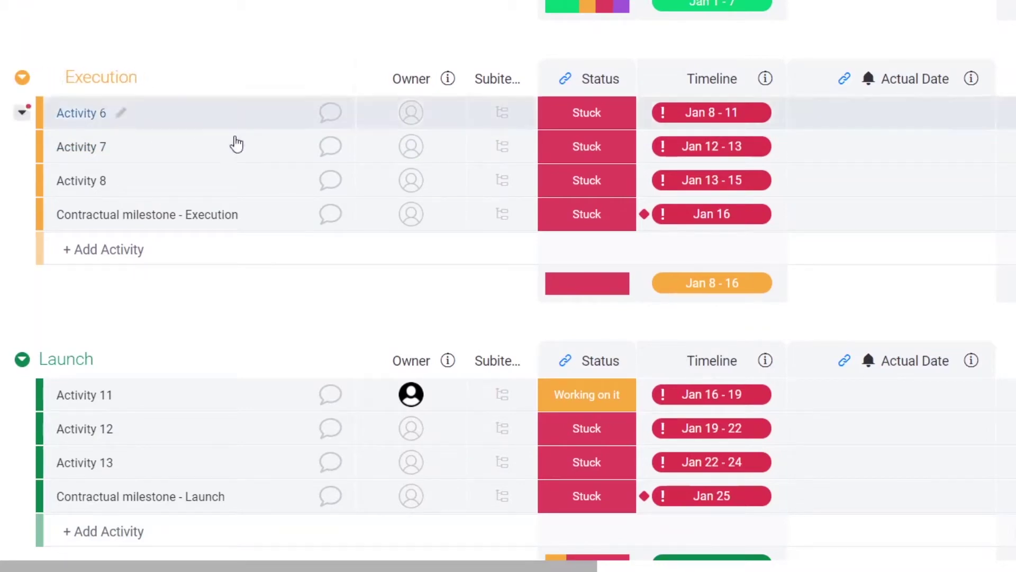
pyautogui.scroll(6, 230, 146)
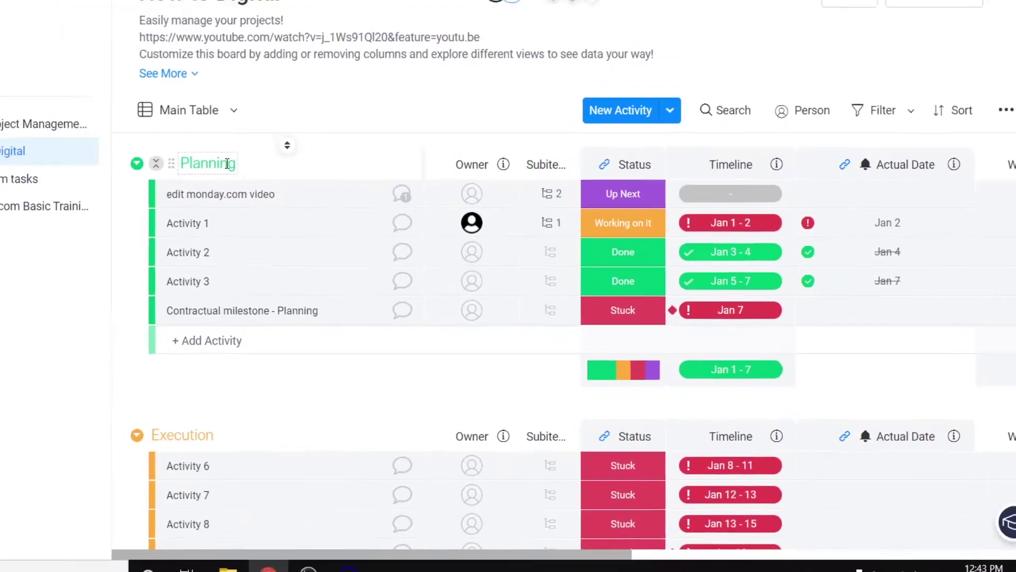
# Step: Rename the Execution group as "edit videos"
pyautogui.scroll(-4, 125, 111)
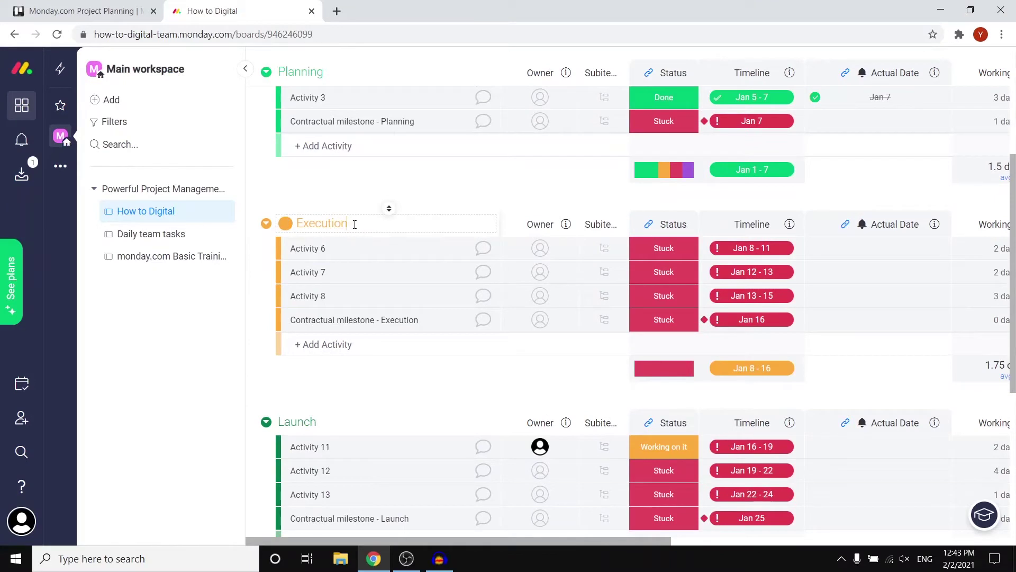
pyautogui.doubleClick(348, 223)
pyautogui.write('edit videos')
# Step: Rename the Launch group as "record videos"
pyautogui.click(334, 422)
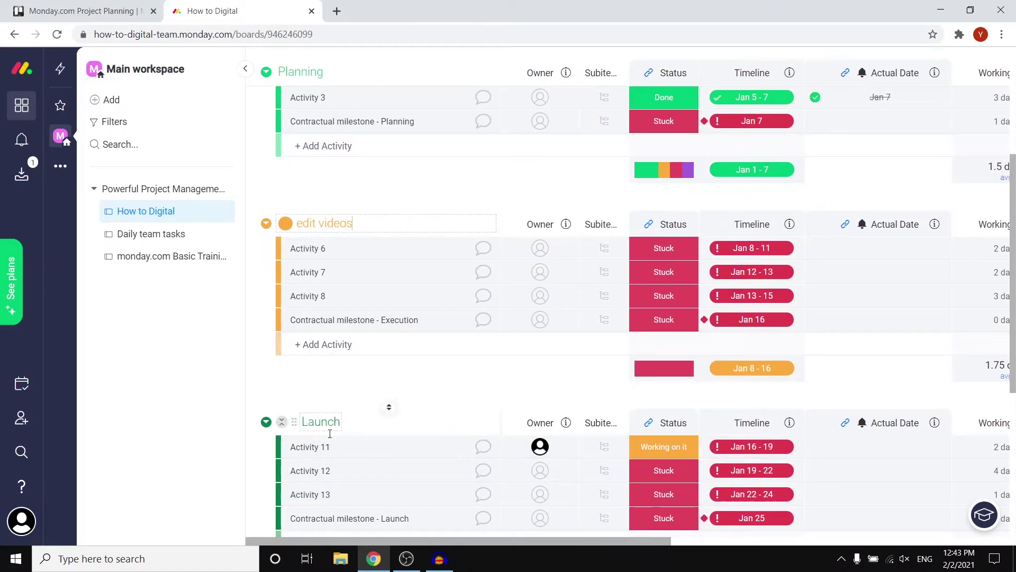
pyautogui.moveTo(336, 422); pyautogui.dragTo(286, 419)
pyautogui.write('recor')
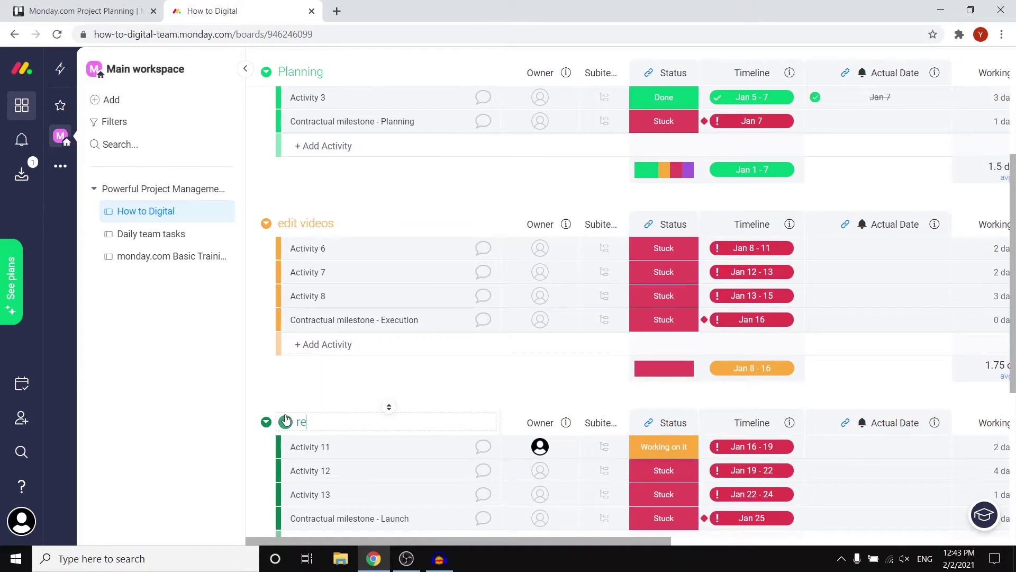
pyautogui.write('d videos')
# Step: Rename the Closure group as "upload videos"
pyautogui.scroll(-4, 352, 352)
pyautogui.scroll(-1, 352, 352)
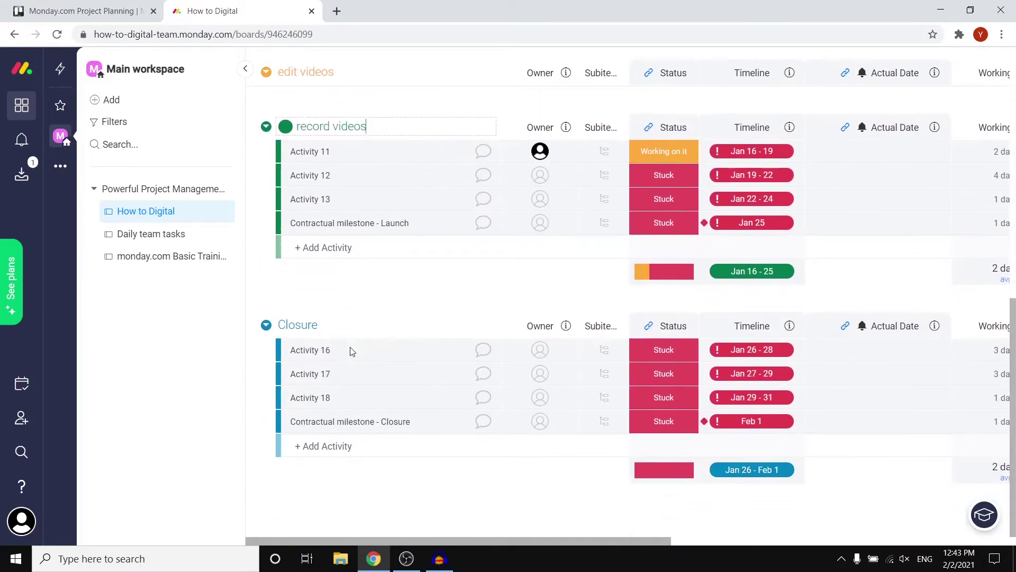
pyautogui.click(324, 325)
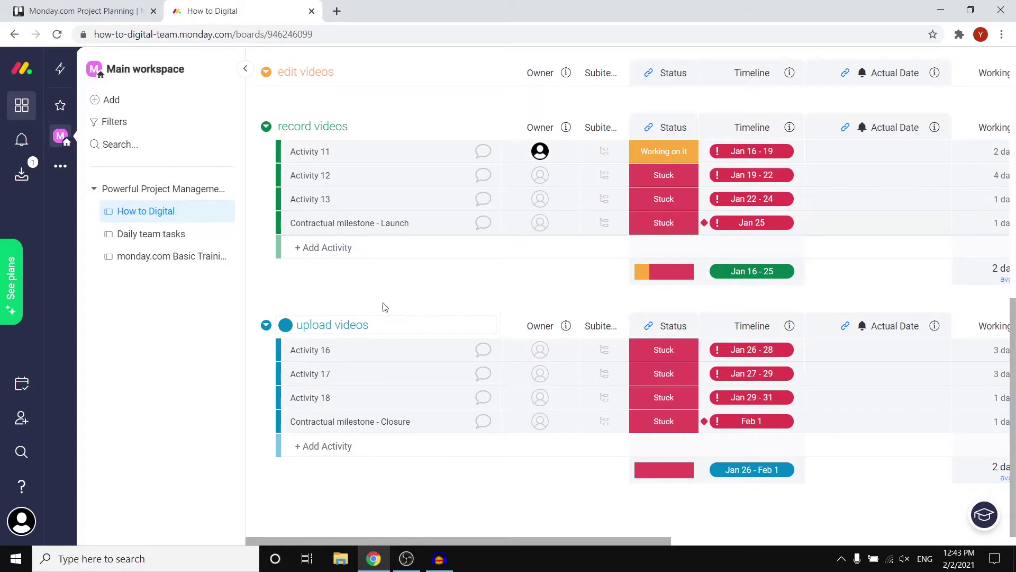
# Step: Rename Activity 16 in the upload videos group as "upload"
pyautogui.scroll(5, 484, 304)
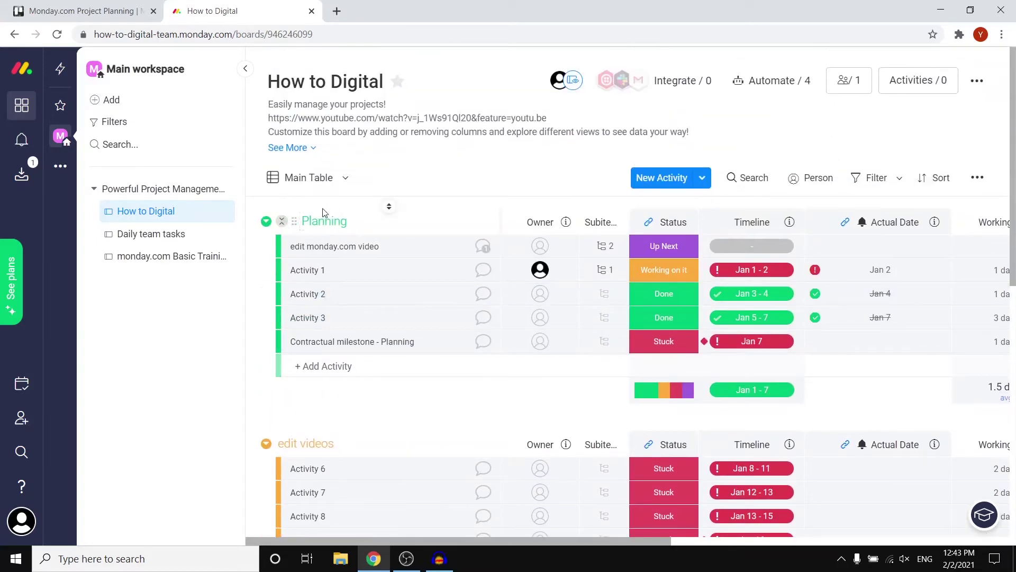
pyautogui.scroll(-4, 433, 222)
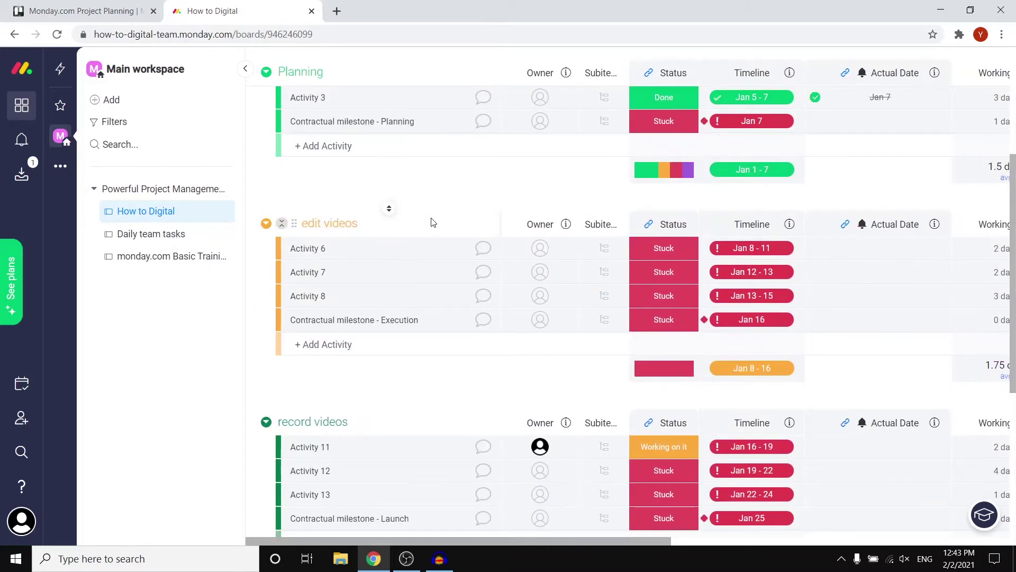
pyautogui.scroll(-5, 433, 222)
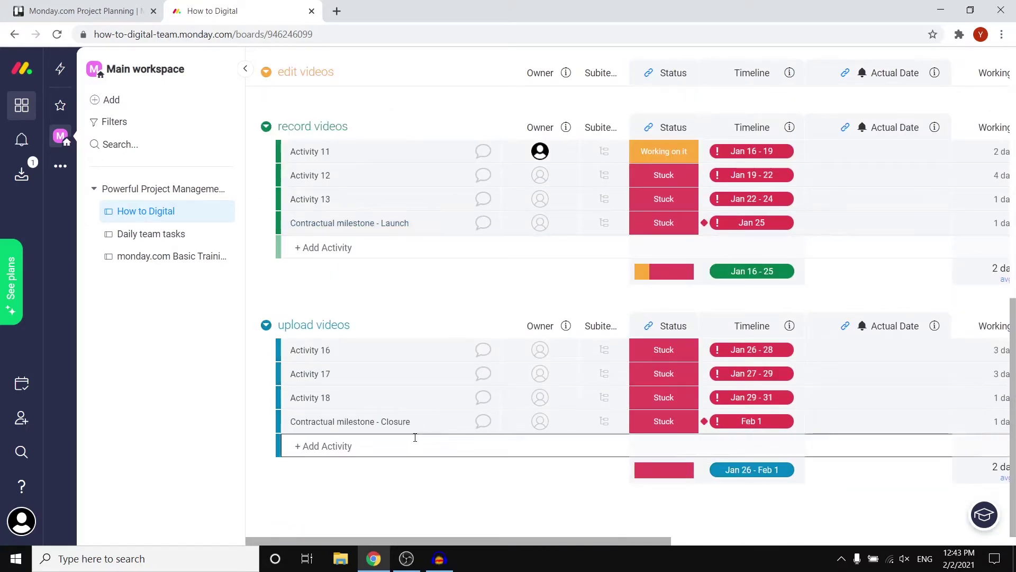
pyautogui.click(313, 350)
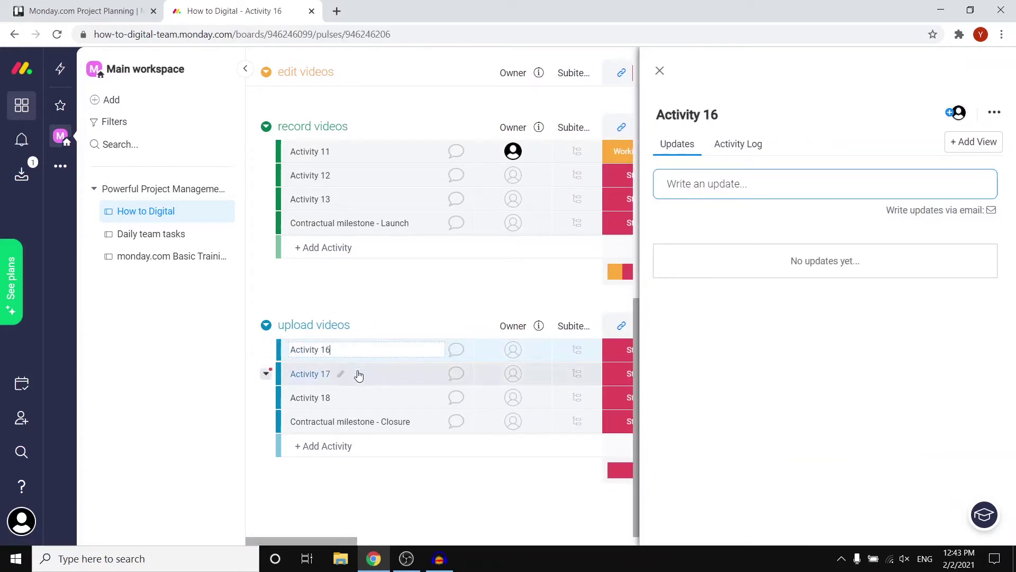
pyautogui.click(341, 349)
pyautogui.write('upload')
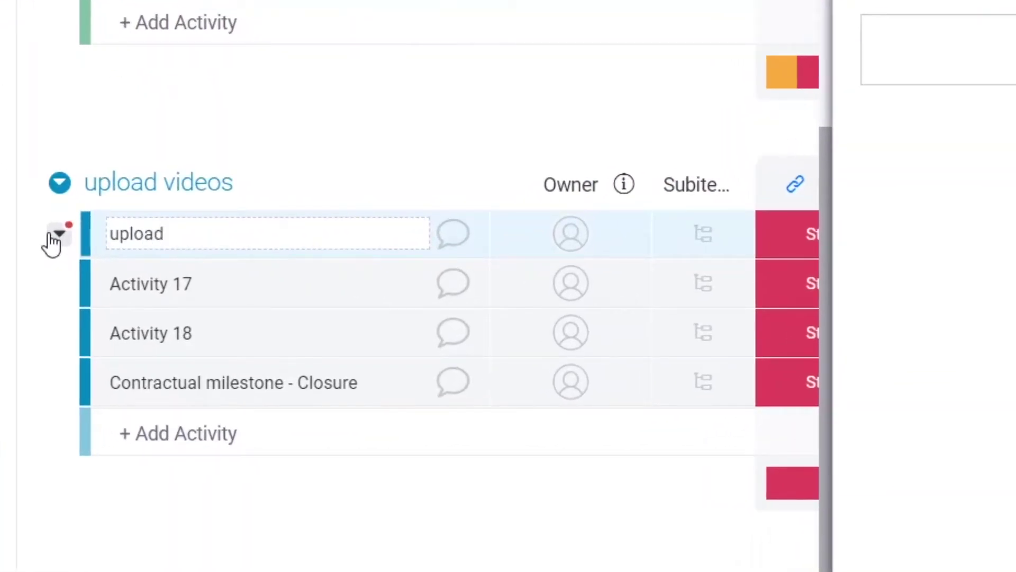
pyautogui.press('Return')
# Step: Rename Activity 17 in the upload videos group as "seo"
pyautogui.click(222, 289)
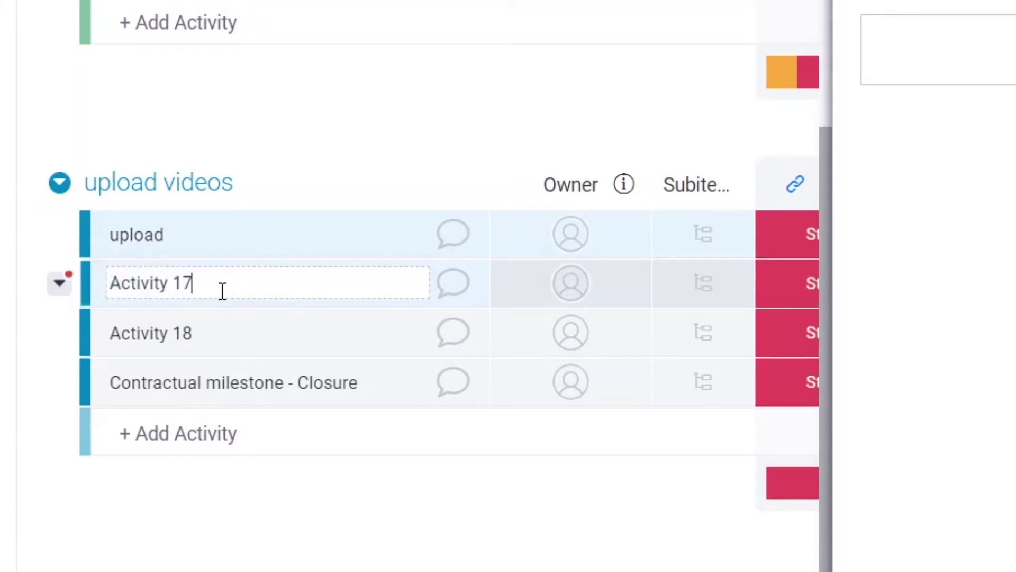
pyautogui.moveTo(220, 290); pyautogui.dragTo(66, 291)
pyautogui.write('seo')
pyautogui.press('Return')
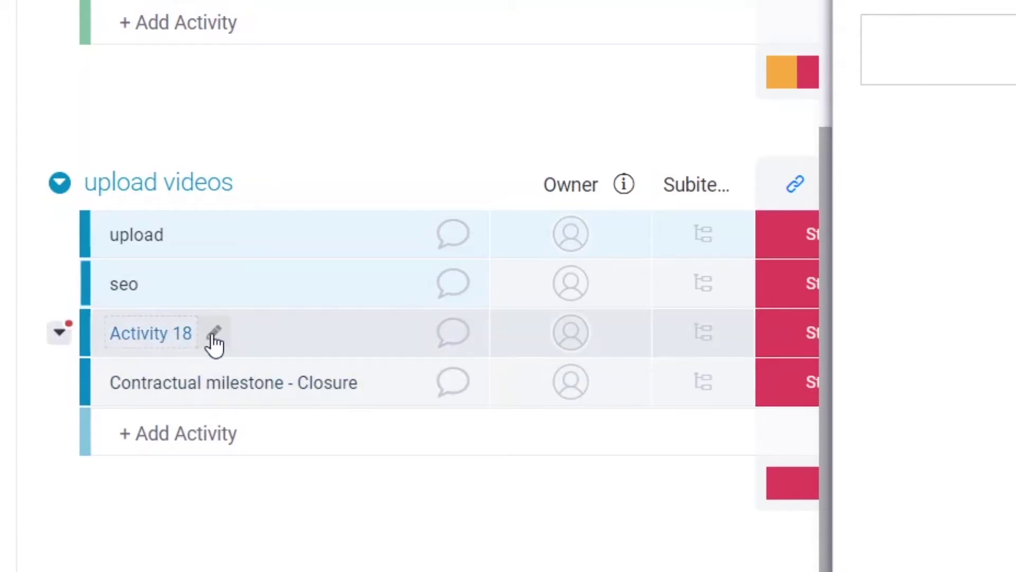
# Step: Rename Activity 18 in the upload videos group as "thumbnail" and close the activity's updates view
pyautogui.click(213, 332)
pyautogui.moveTo(213, 332); pyautogui.dragTo(95, 331)
pyautogui.write('thumbni')
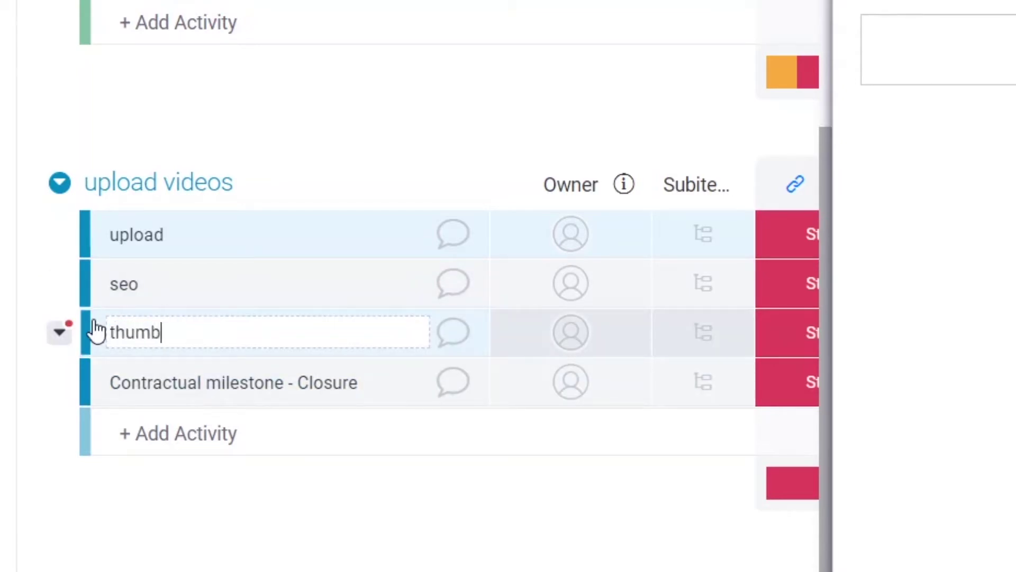
pyautogui.write('ail')
pyautogui.press('Return')
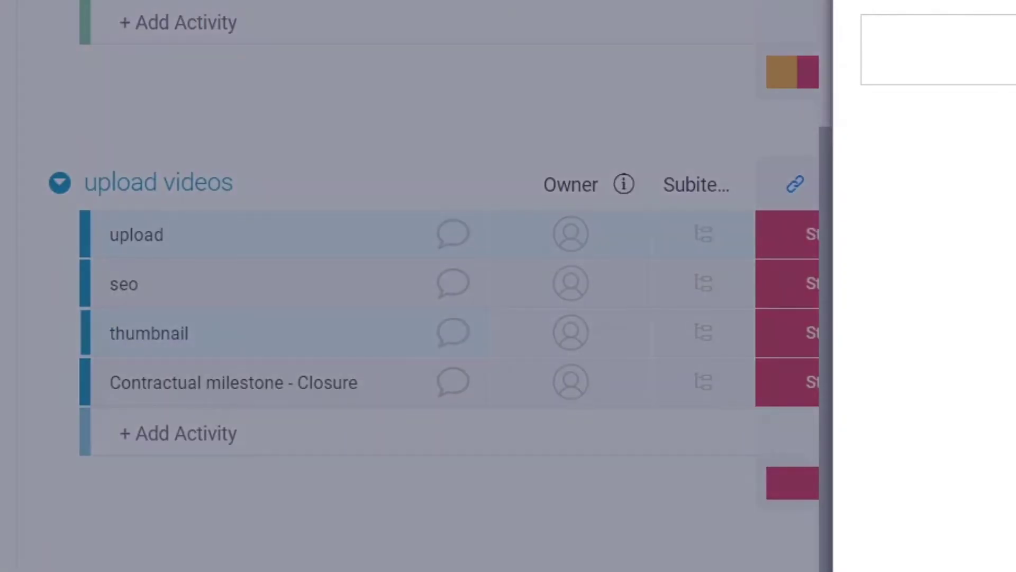
pyautogui.click(495, 114)
# Step: Rename the first activity in the Planning group as "monday.com walkthrough"
pyautogui.scroll(10, 554, 209)
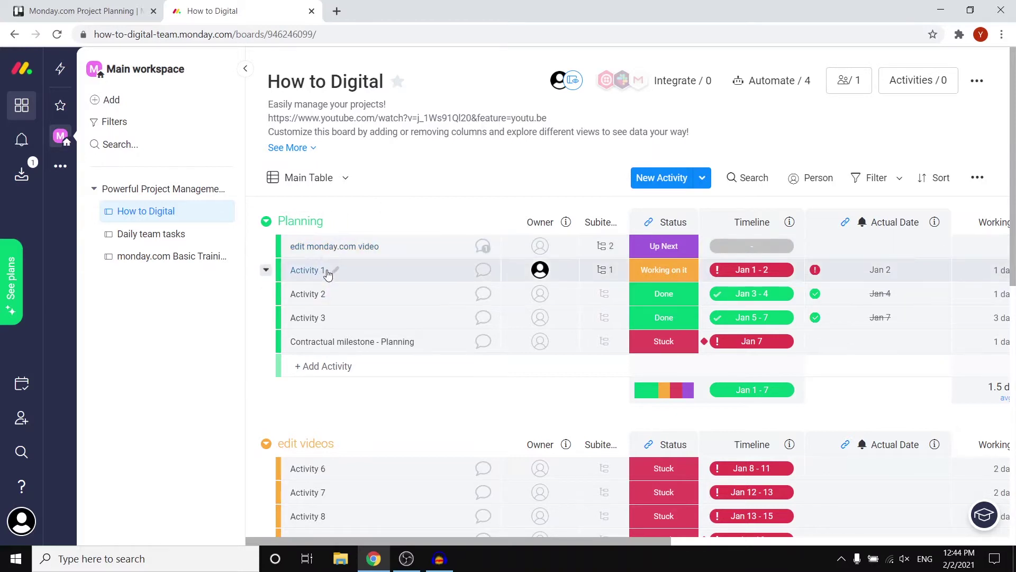
pyautogui.click(390, 249)
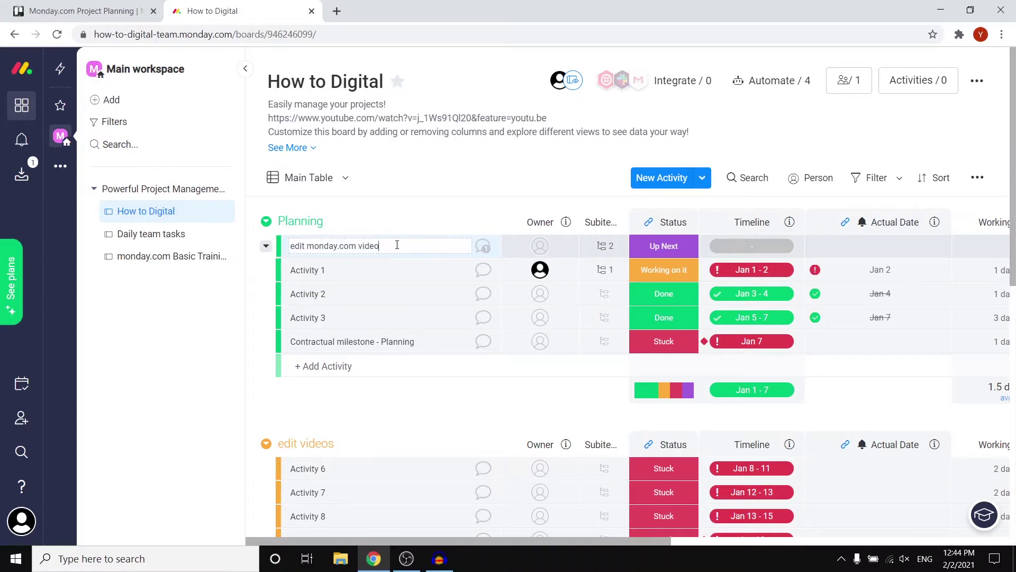
pyautogui.hotkey('ctrl', 'a')
pyautogui.write('monday')
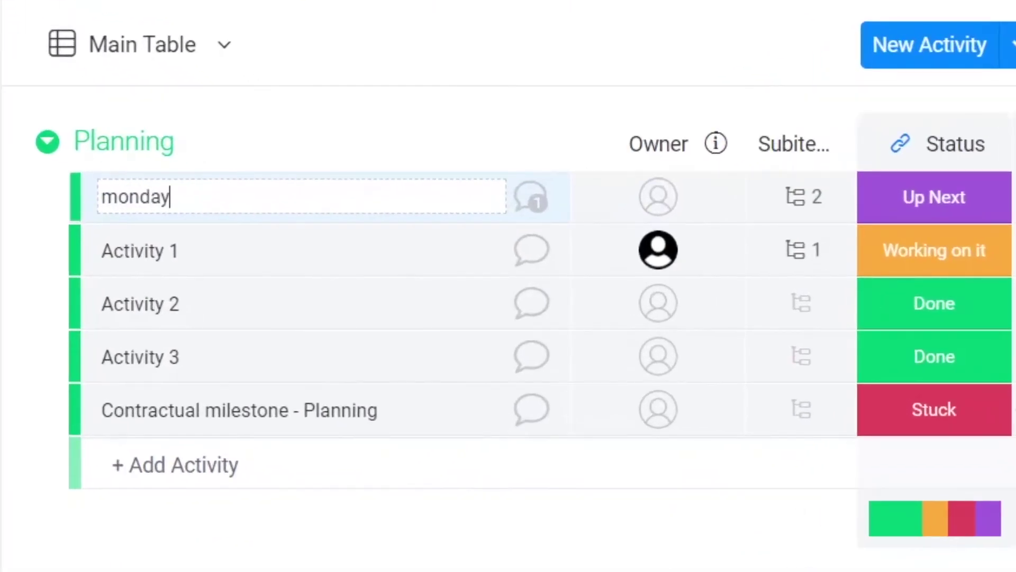
pyautogui.write('.com 2n')
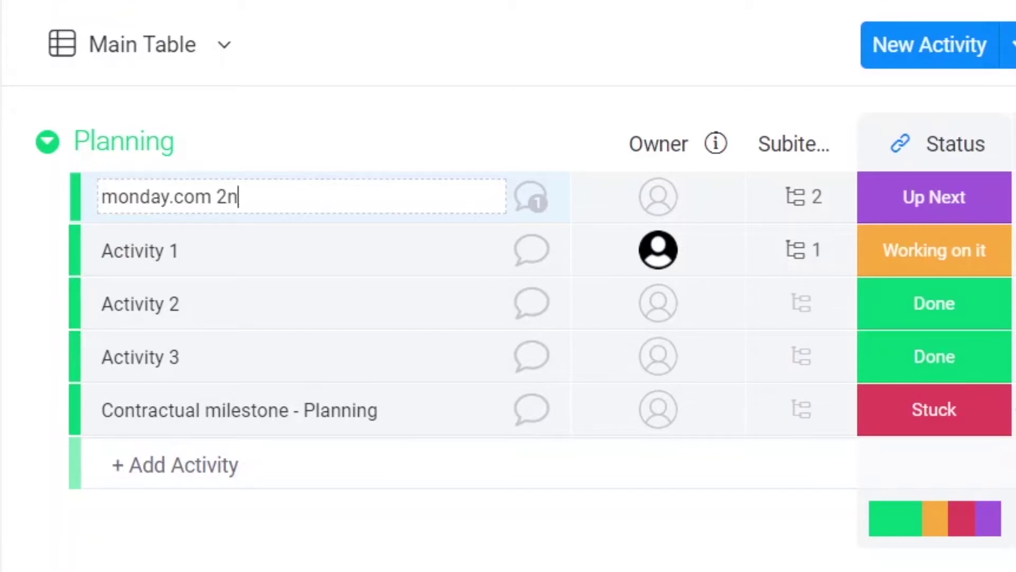
pyautogui.write('d of february')
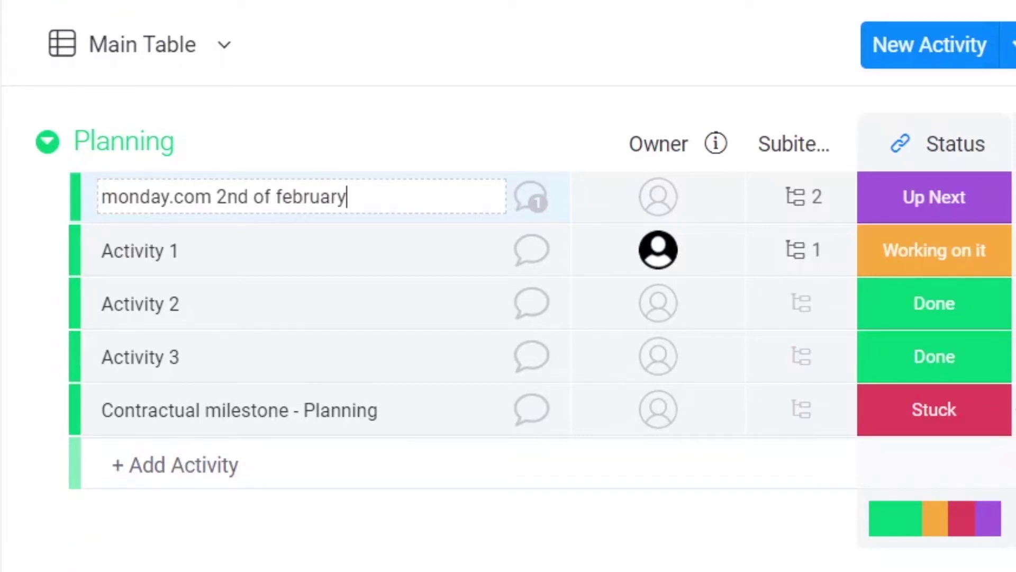
pyautogui.press('BackSpace')
pyautogui.press('BackSpace')
pyautogui.press('BackSpace')
pyautogui.press('BackSpace')
pyautogui.press('BackSpace')
pyautogui.press('BackSpace')
pyautogui.press('BackSpace')
pyautogui.press('BackSpace')
pyautogui.press('BackSpace')
pyautogui.press('BackSpace')
pyautogui.press('BackSpace')
pyautogui.press('BackSpace')
pyautogui.press('BackSpace')
pyautogui.press('BackSpace')
pyautogui.press('BackSpace')
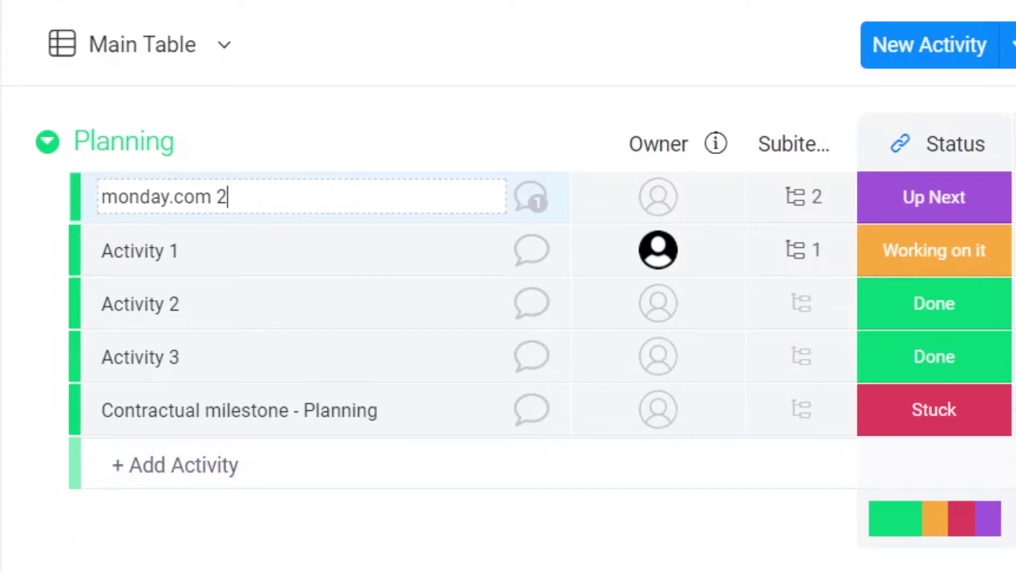
pyautogui.write('walkthrough')
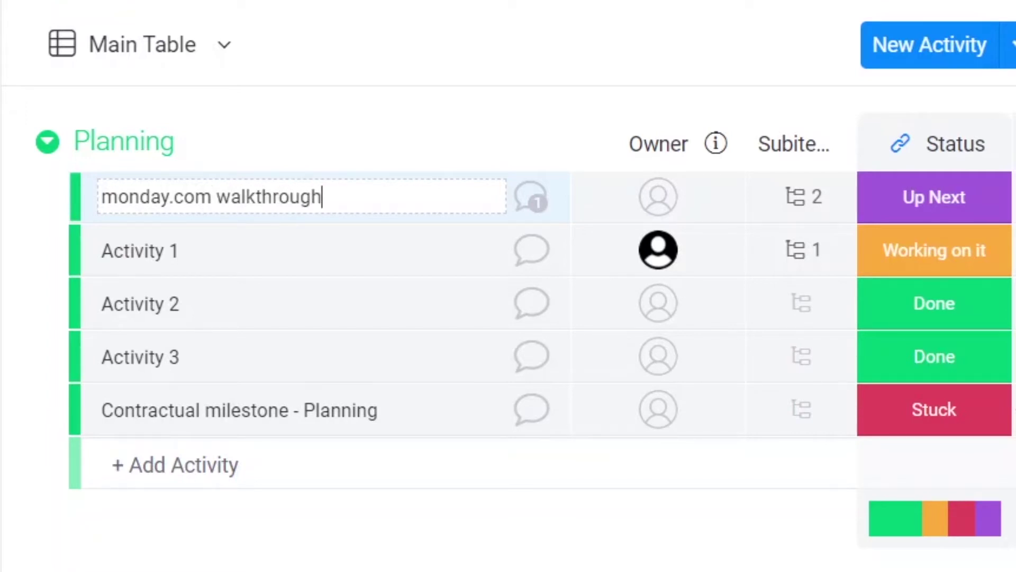
pyautogui.press('Return')
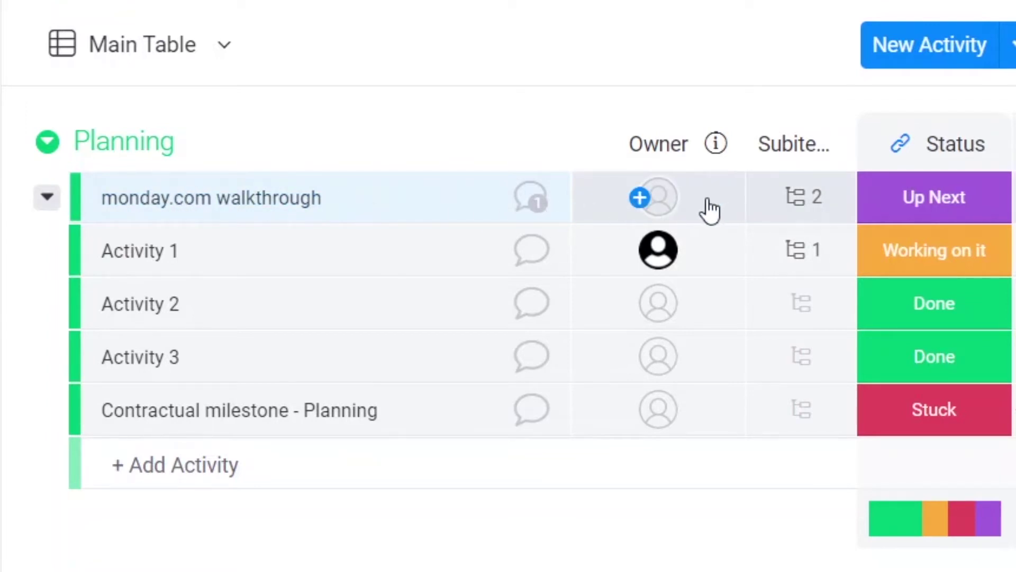
# Step: Assign the listed team member as owner of the monday.com walkthrough activity
pyautogui.click(661, 200)
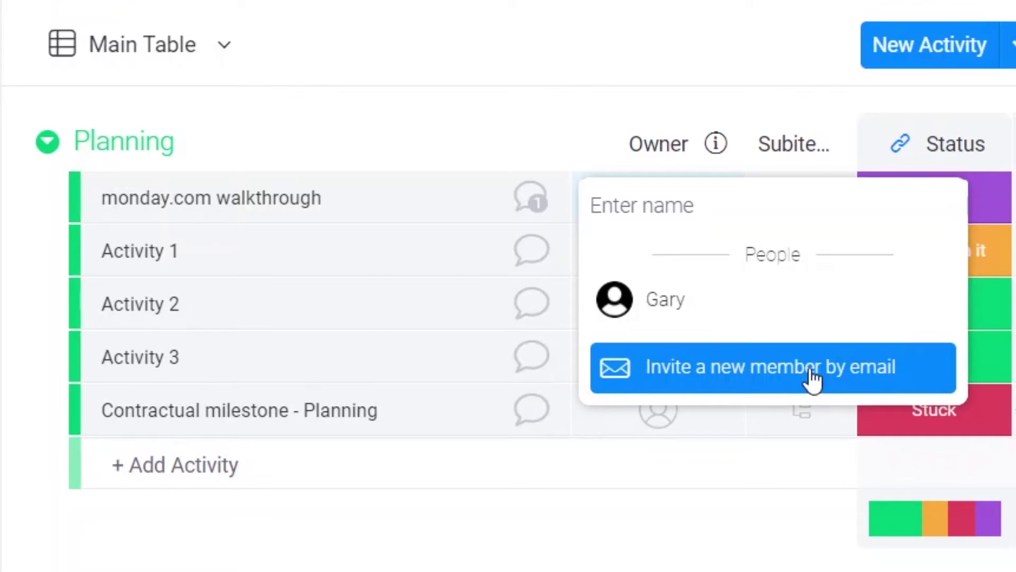
pyautogui.click(741, 316)
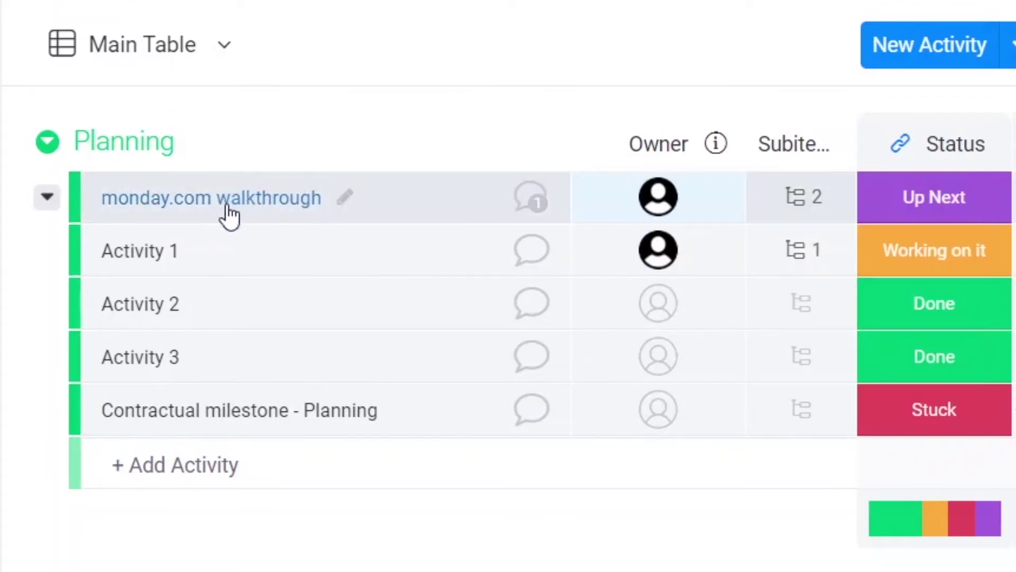
pyautogui.moveTo(623, 211)
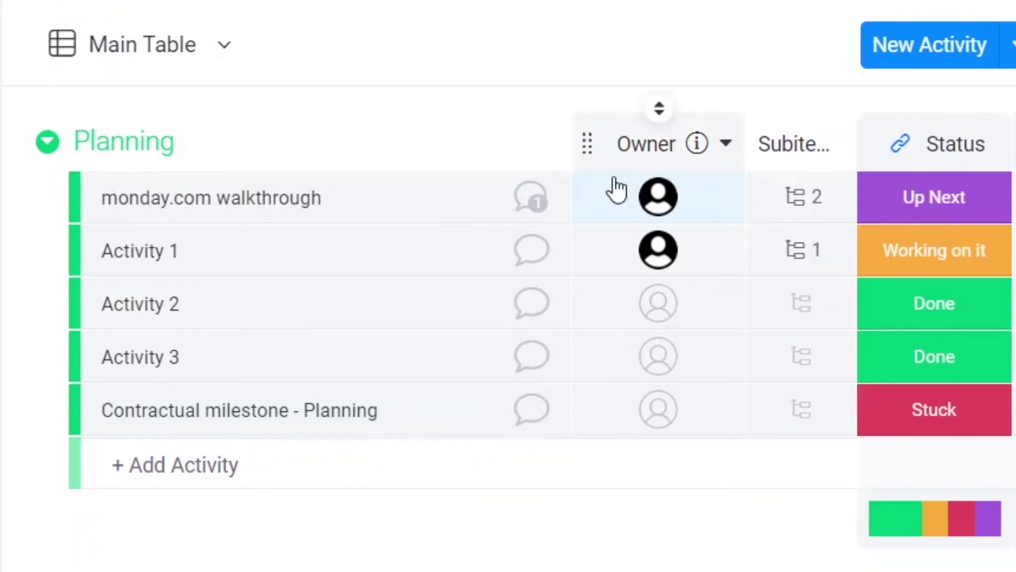
# Step: View the people available to assign as owner of Activity 2 in the Planning group, leaving the owner unset
pyautogui.scroll(-10, 614, 189)
pyautogui.scroll(10, 671, 357)
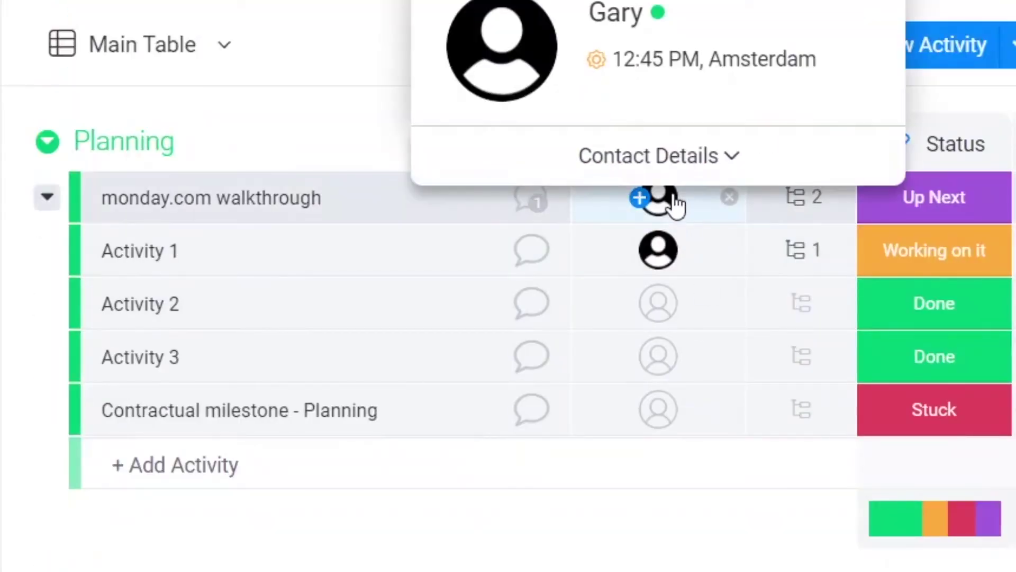
pyautogui.click(657, 307)
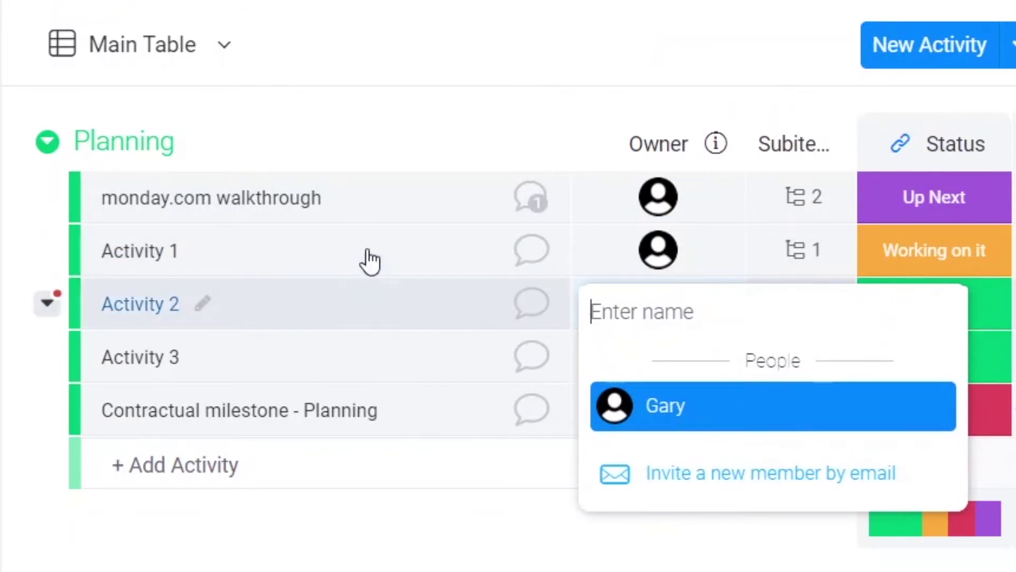
pyautogui.scroll(1, 555, 3)
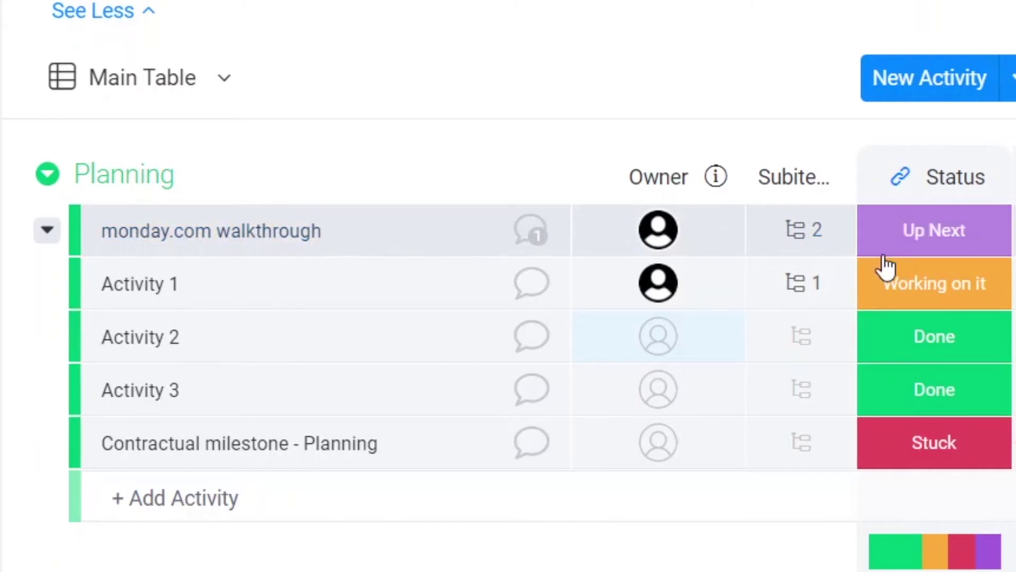
# Step: Try the Planned and Working on it statuses on the monday.com walkthrough activity in the Planning group
pyautogui.click(965, 245)
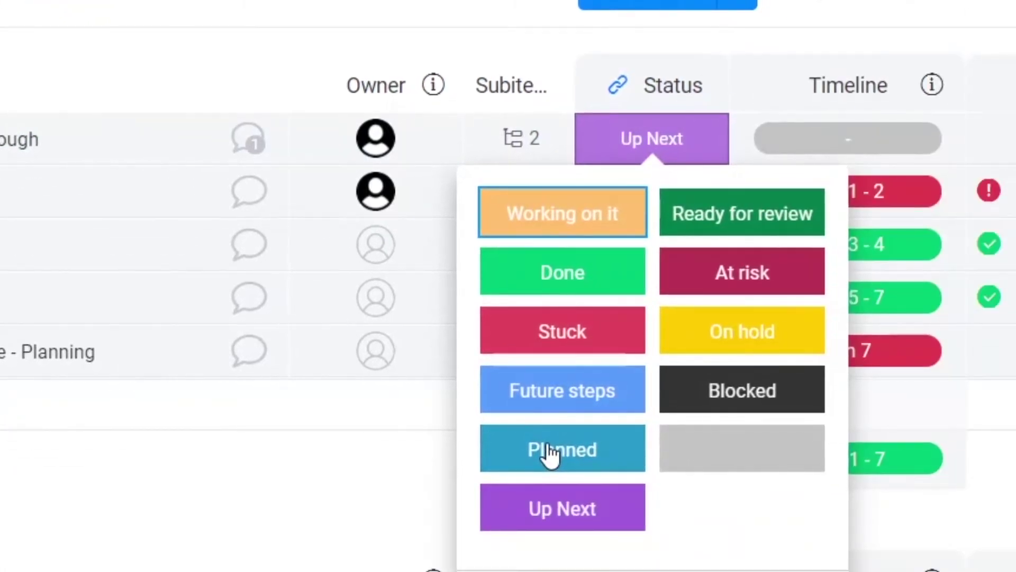
pyautogui.click(576, 462)
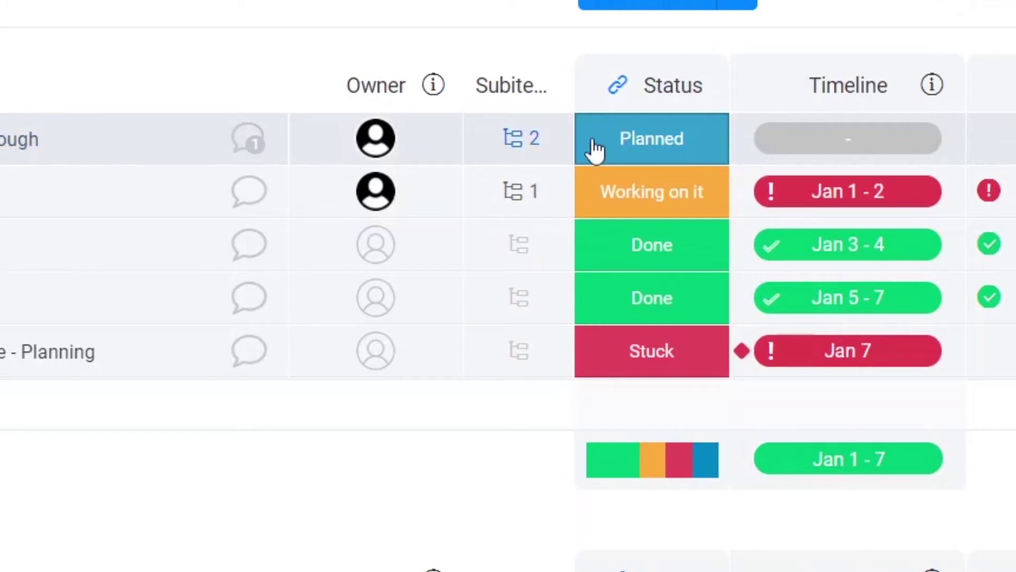
pyautogui.click(664, 142)
pyautogui.click(578, 220)
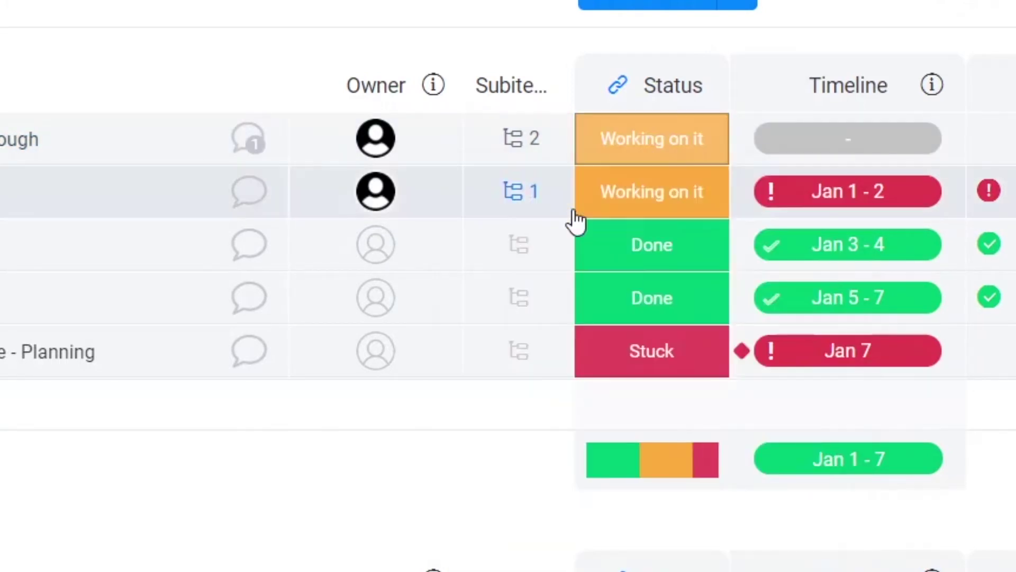
# Step: Set the monday.com walkthrough activity's status to Done and its timeline to February 3, 2021
pyautogui.click(662, 142)
pyautogui.click(578, 272)
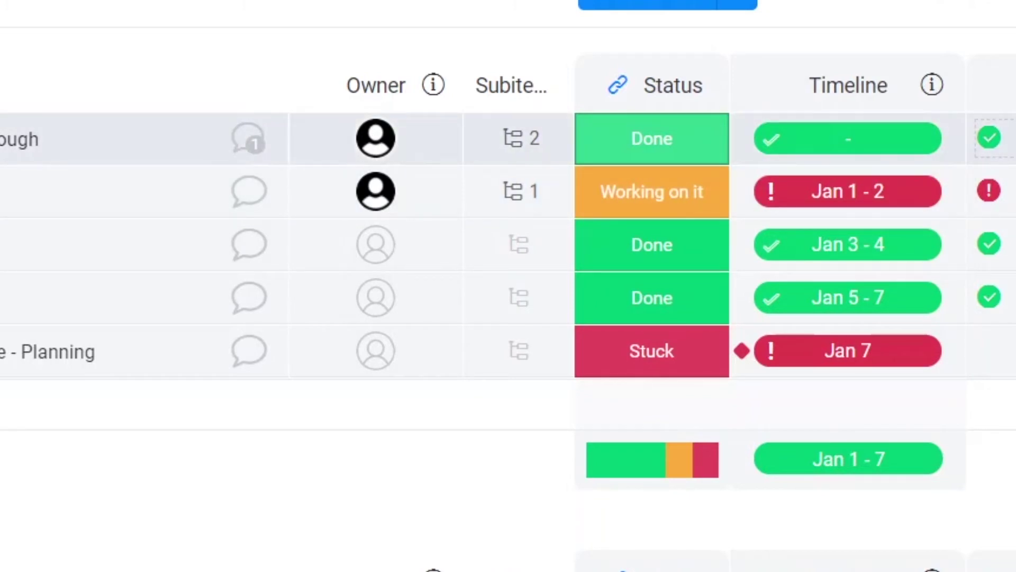
pyautogui.click(841, 140)
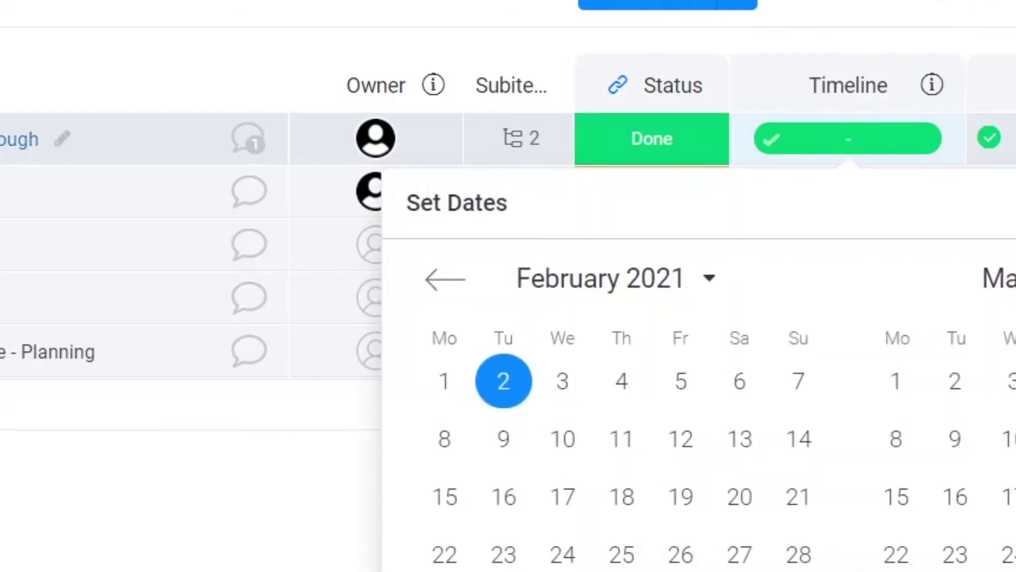
pyautogui.click(562, 386)
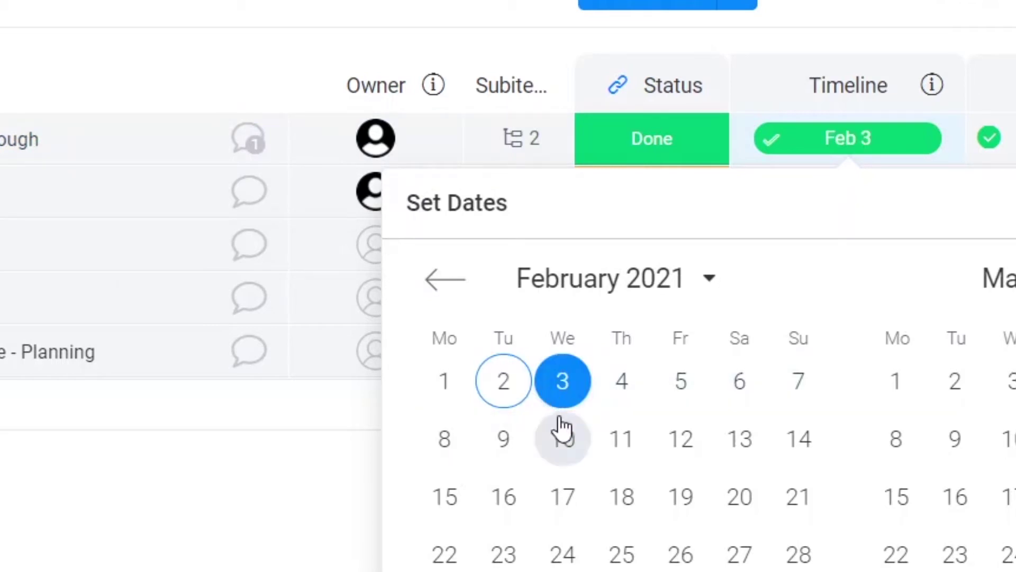
pyautogui.click(888, 71)
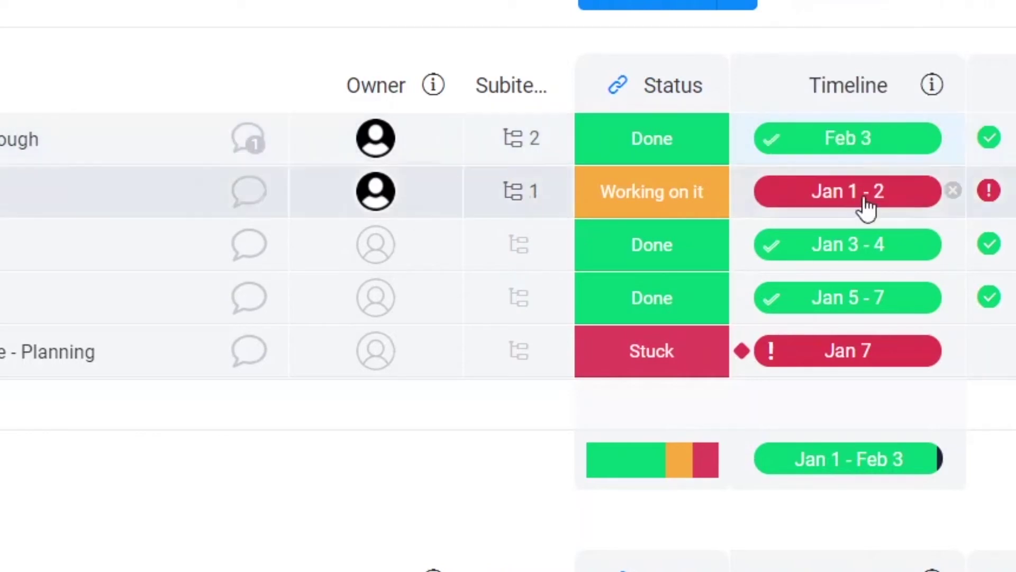
# Step: Set the planned effort of the monday.com walkthrough activity to 15 hours
pyautogui.hscroll(10, 651, 244)
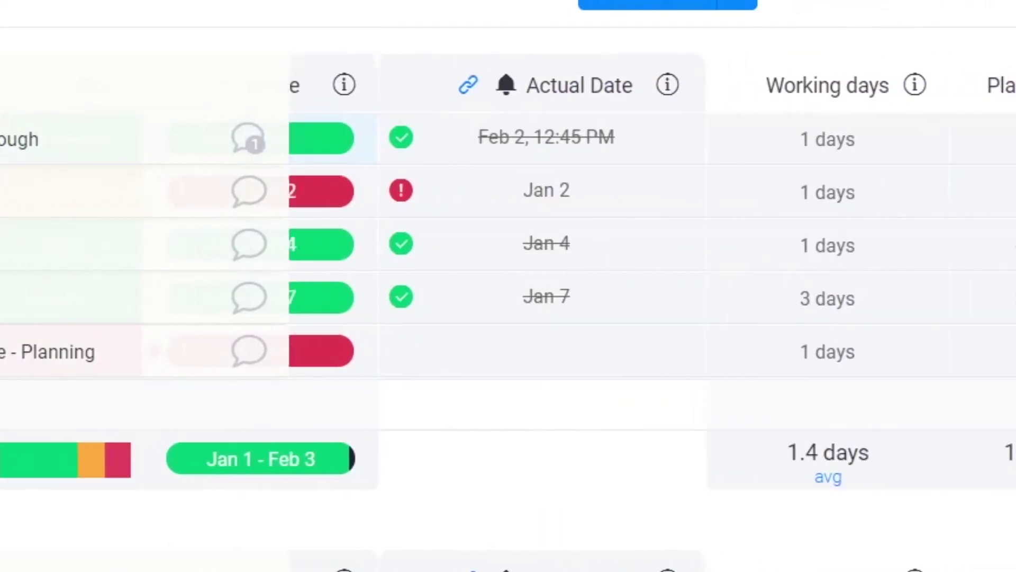
pyautogui.hscroll(2, 942, 245)
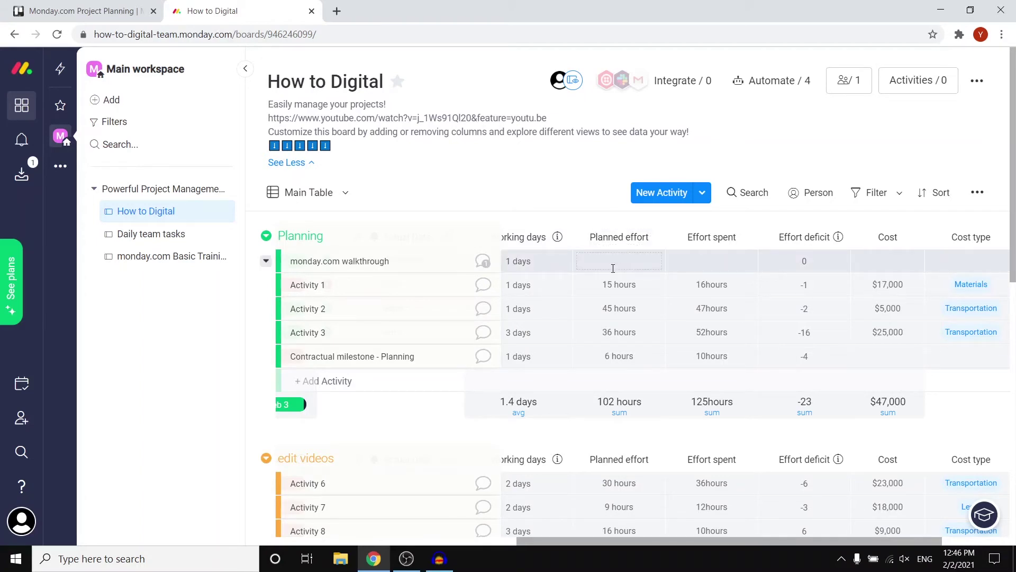
pyautogui.click(615, 261)
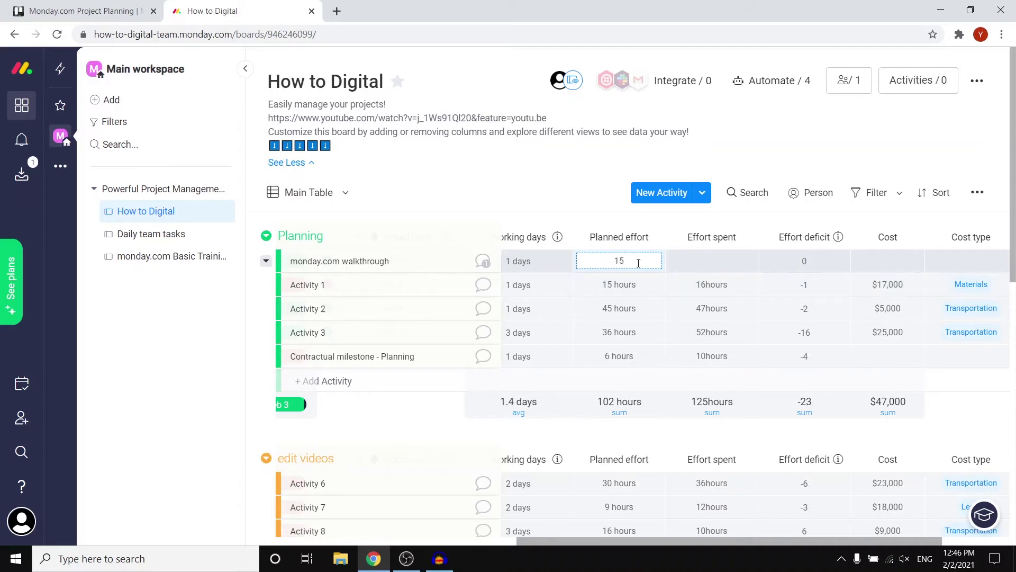
pyautogui.press('Return')
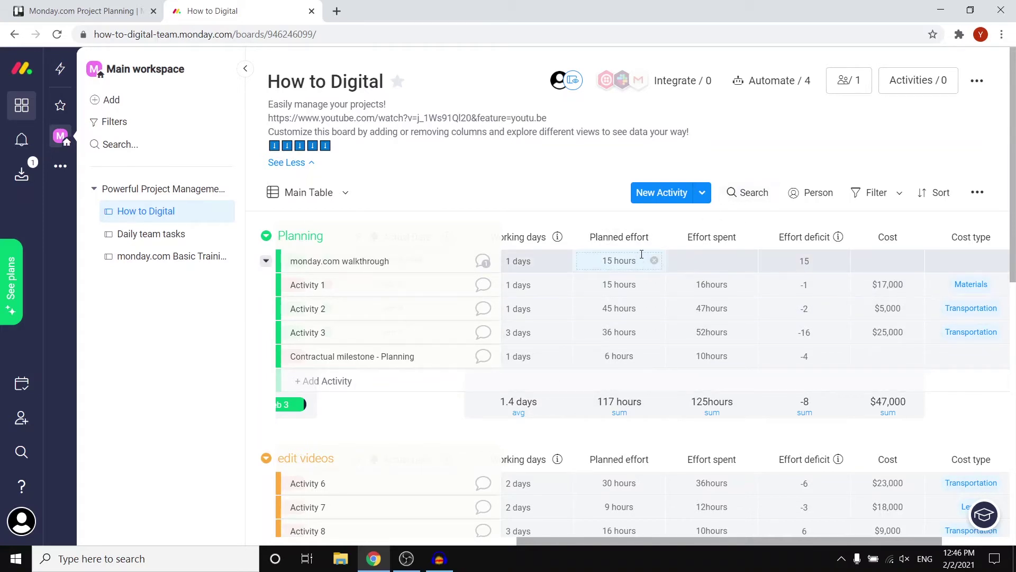
# Step: View the options available for the Planned effort column and close them without changing anything
pyautogui.click(655, 238)
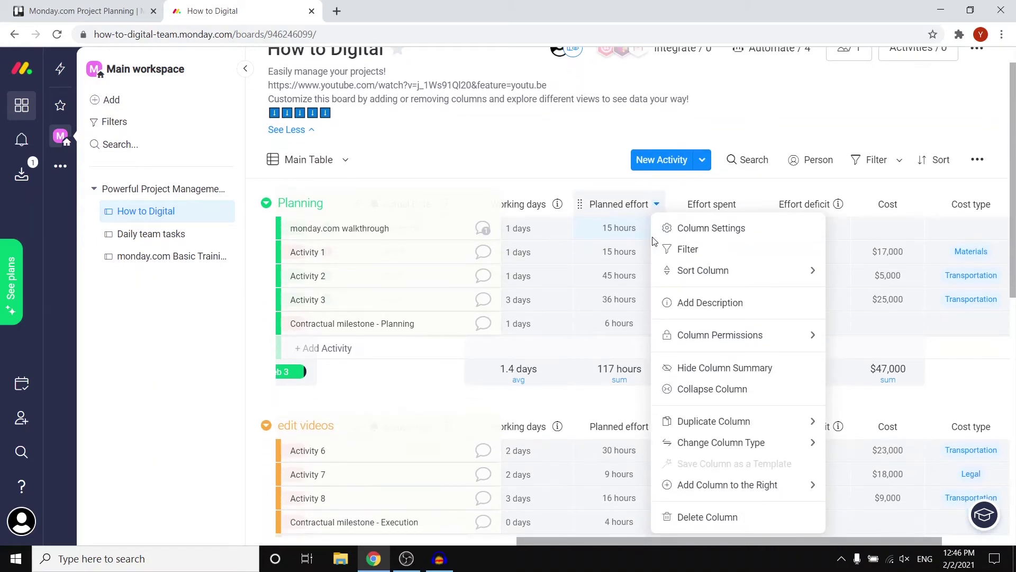
pyautogui.click(582, 145)
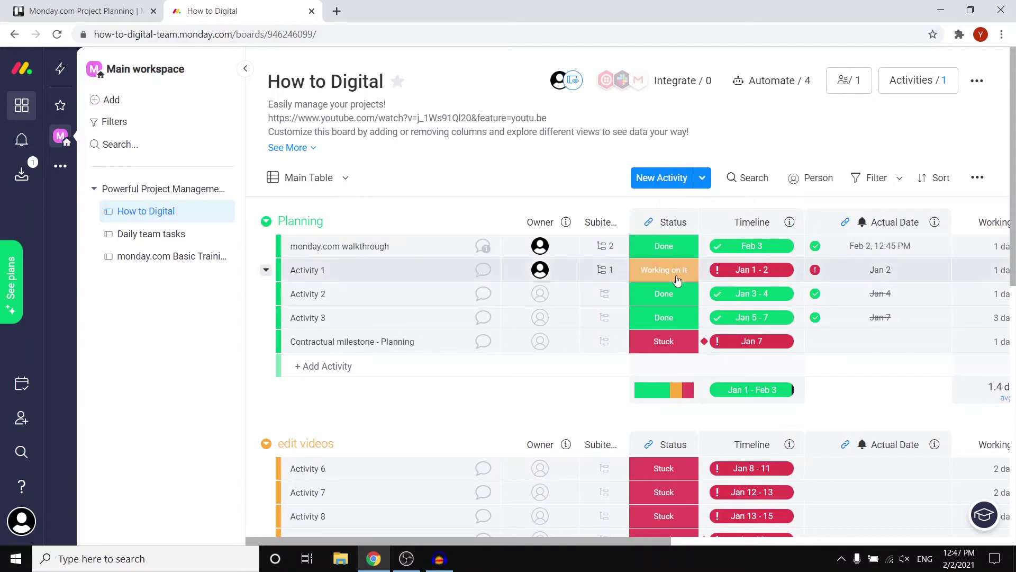
pyautogui.click(663, 364)
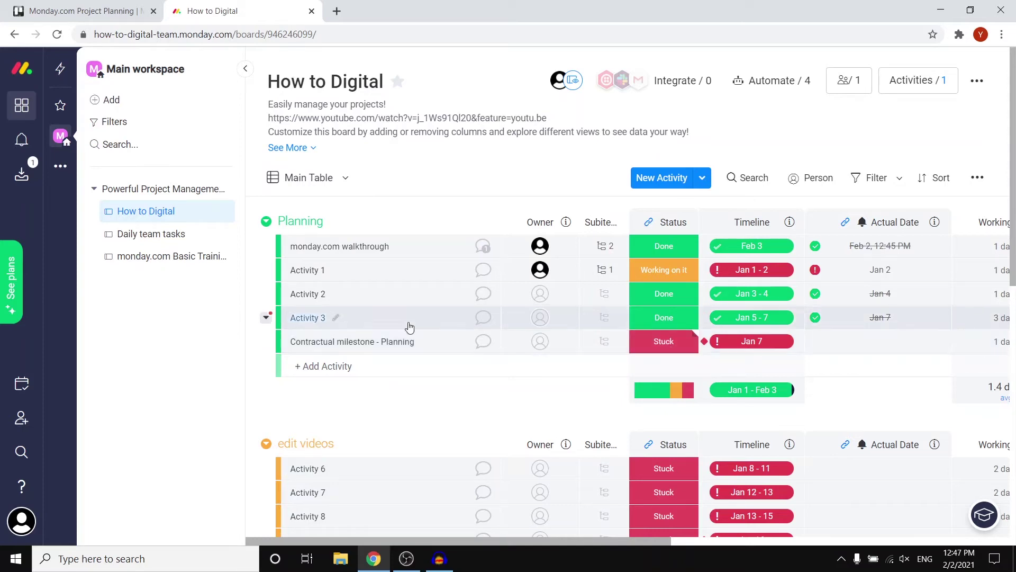
# Step: Set the timeline of Activity 11 in the record videos group to February 6, 2021
pyautogui.scroll(-4, 349, 276)
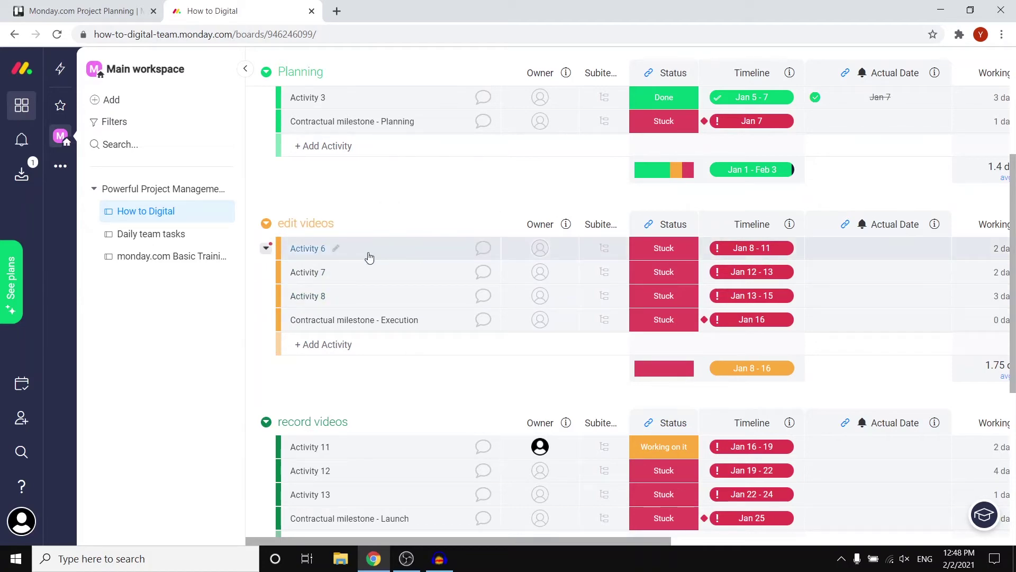
pyautogui.scroll(5, 368, 258)
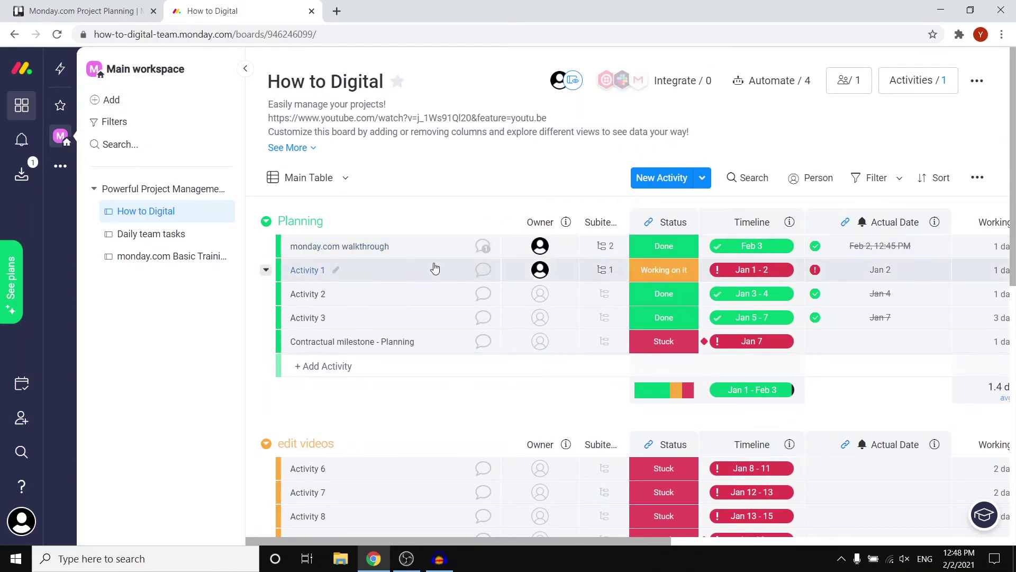
pyautogui.scroll(-9, 477, 328)
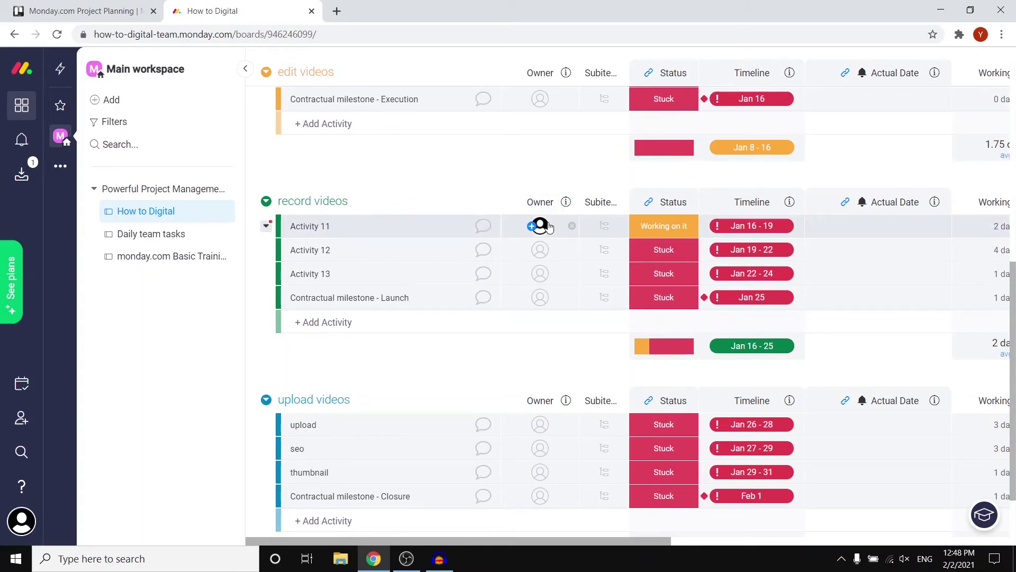
pyautogui.moveTo(550, 227)
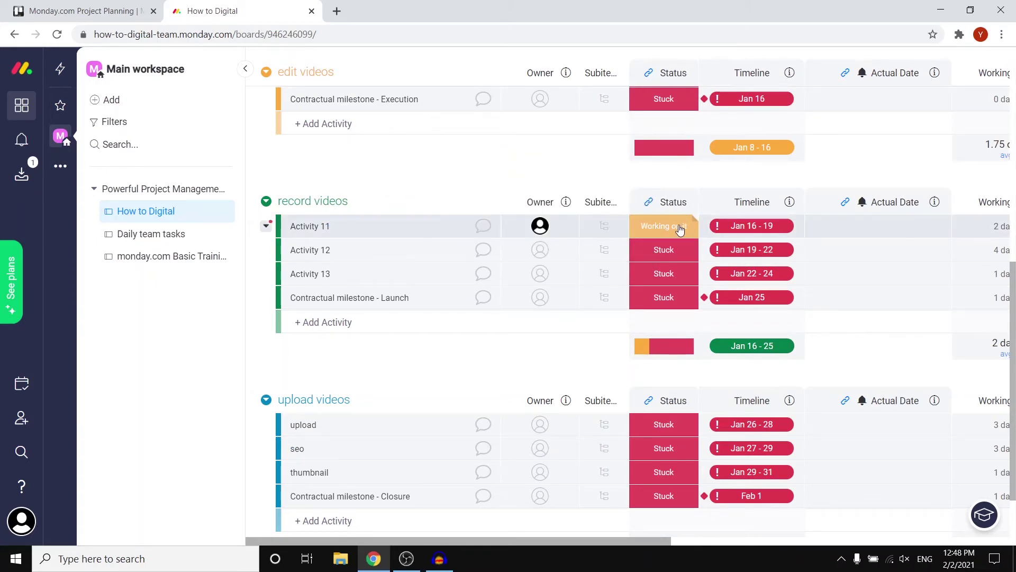
pyautogui.click(748, 231)
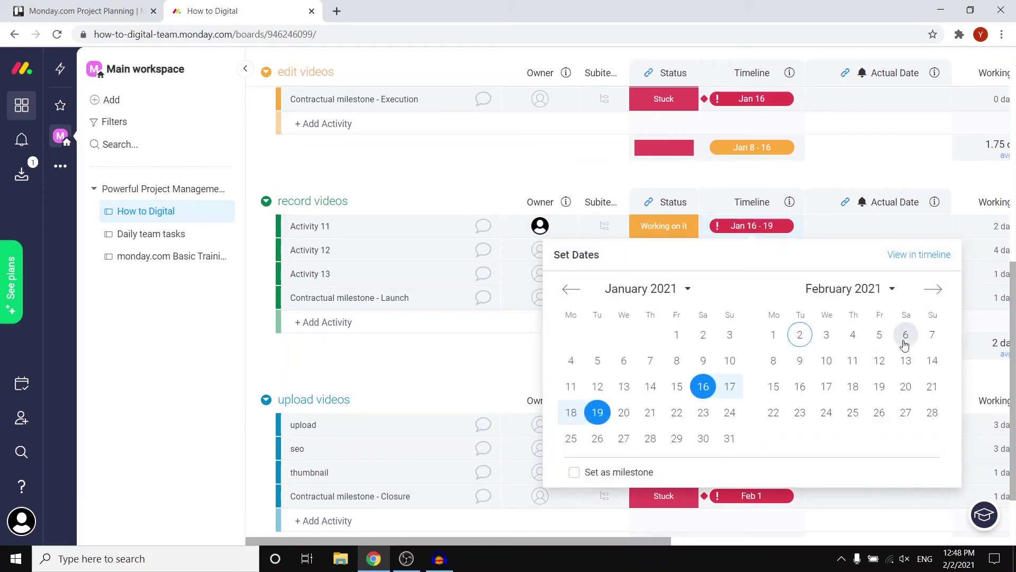
pyautogui.click(905, 339)
pyautogui.click(904, 336)
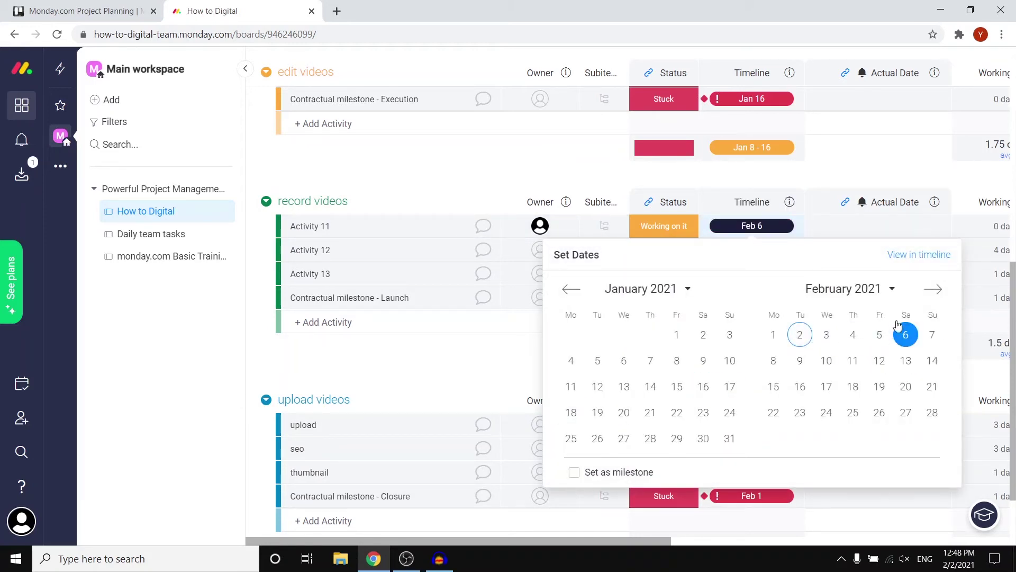
pyautogui.click(518, 159)
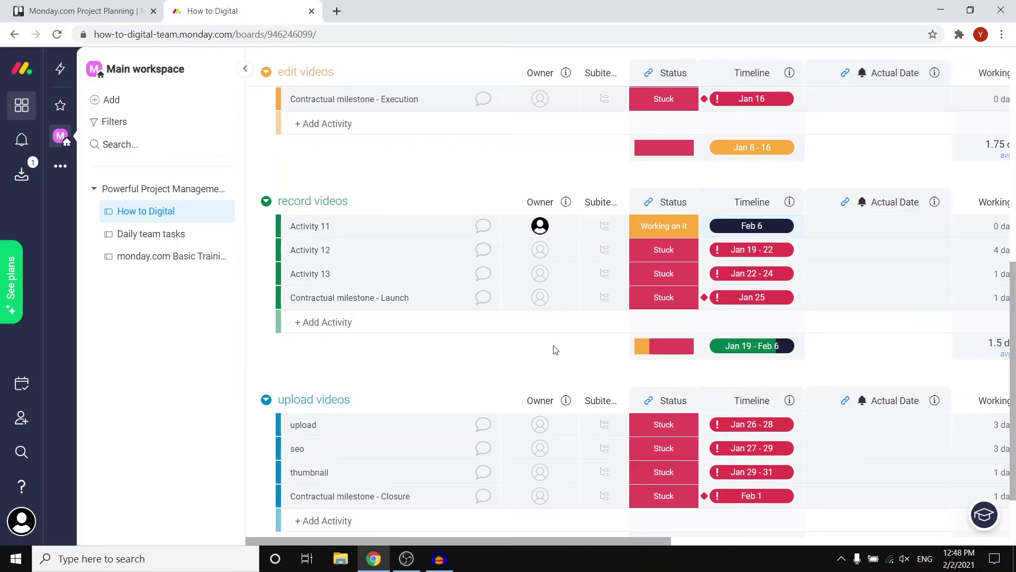
# Step: Filter the board to show only activities whose status is Stuck
pyautogui.scroll(10, 555, 350)
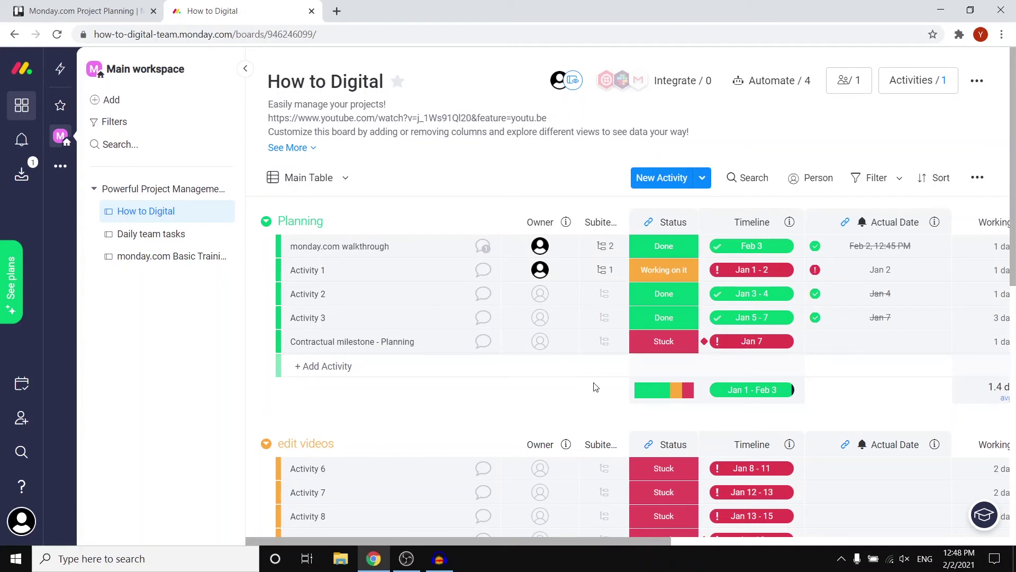
pyautogui.scroll(-3, 594, 384)
pyautogui.scroll(-4, 687, 403)
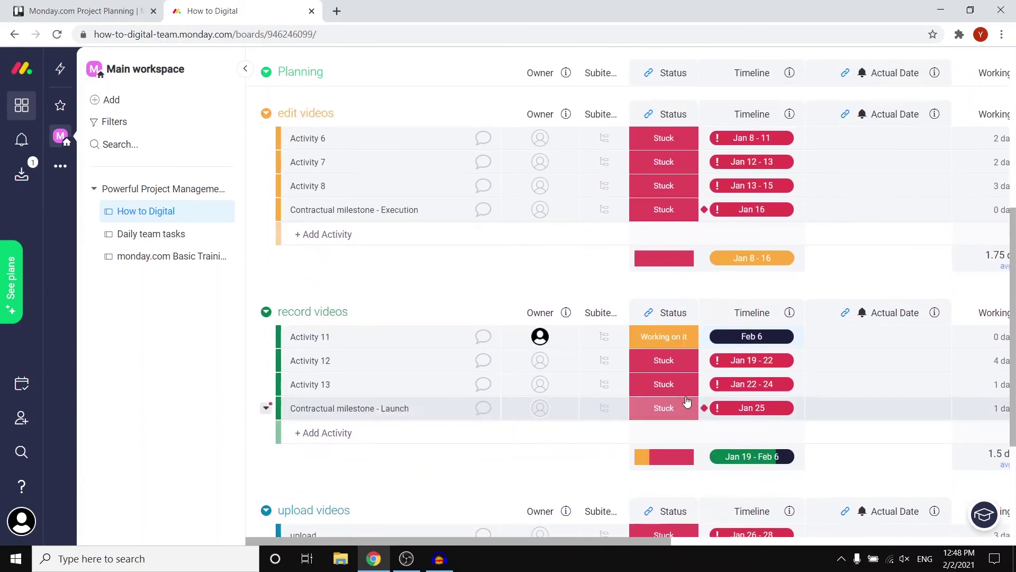
pyautogui.scroll(4, 609, 370)
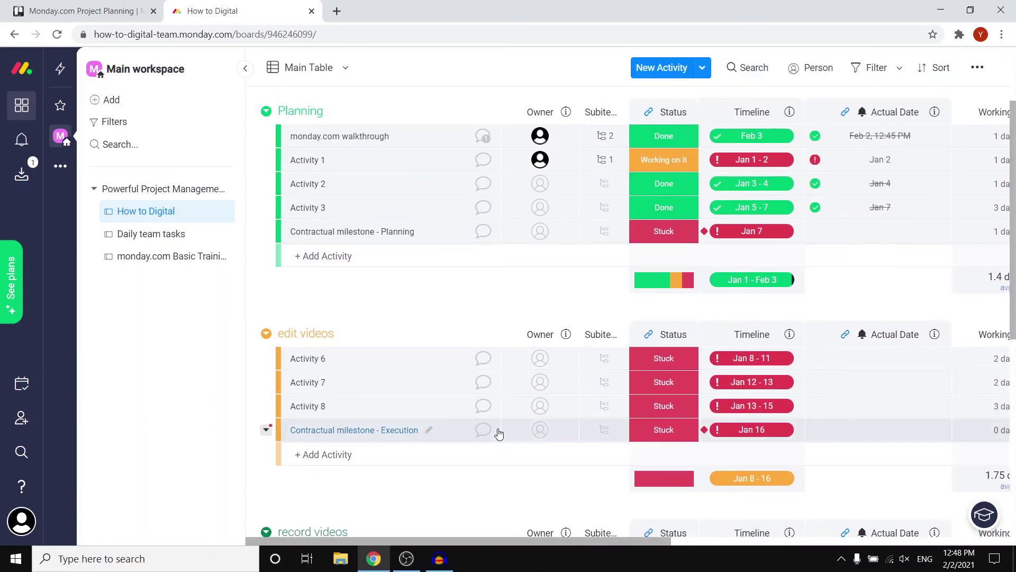
pyautogui.scroll(-7, 498, 427)
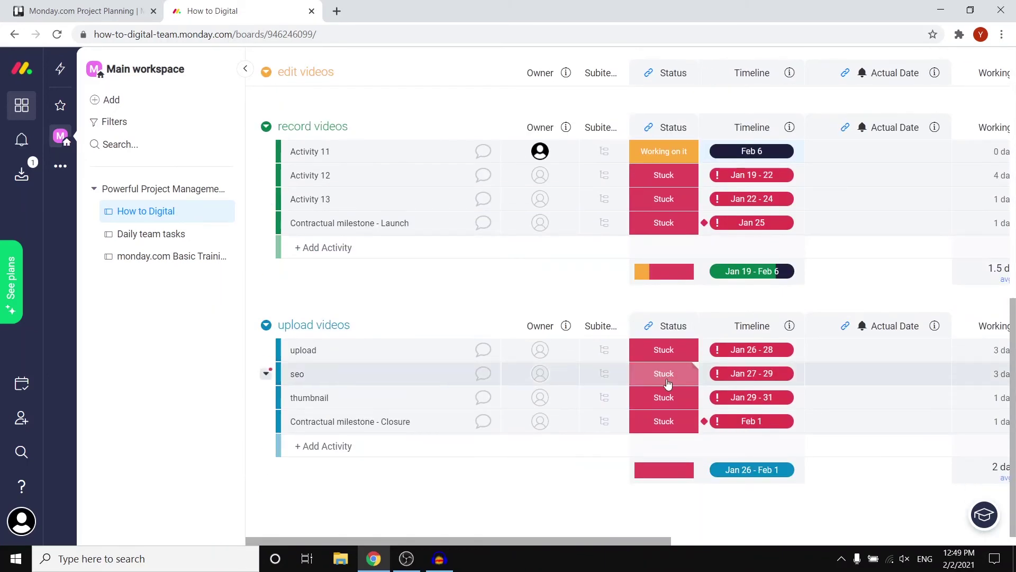
pyautogui.scroll(10, 667, 383)
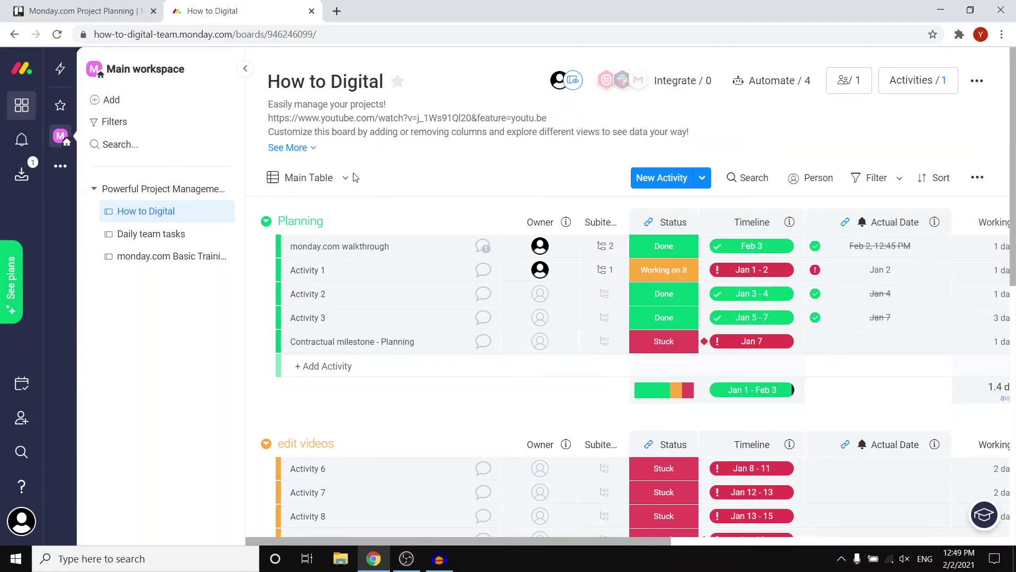
pyautogui.click(872, 178)
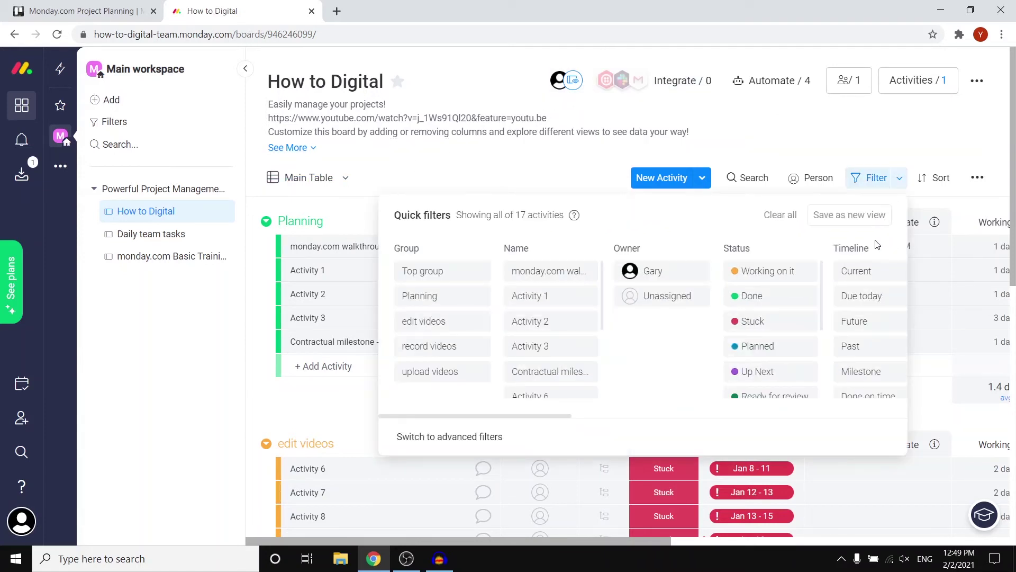
pyautogui.scroll(-3, 782, 355)
pyautogui.scroll(3, 783, 352)
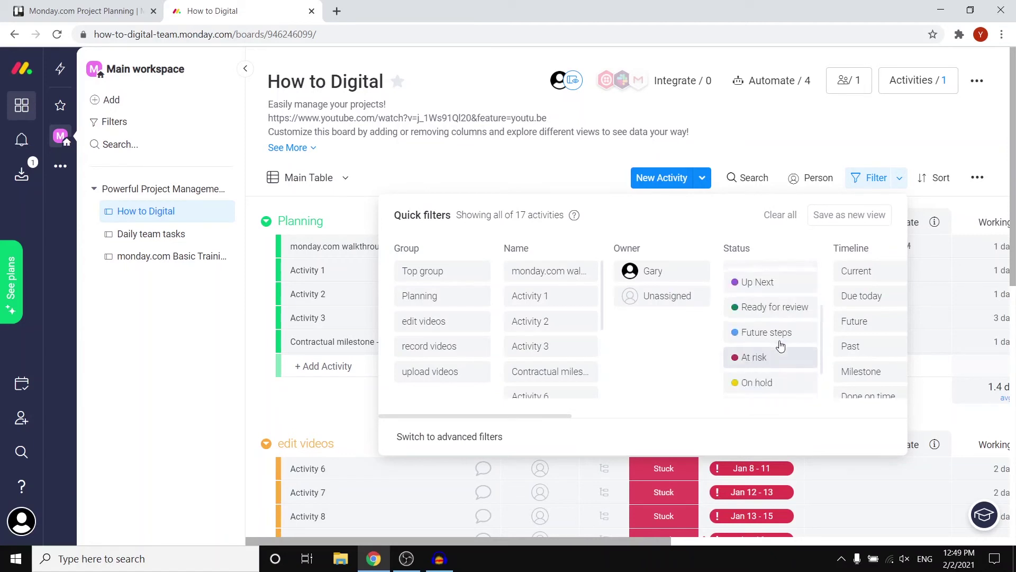
pyautogui.click(766, 300)
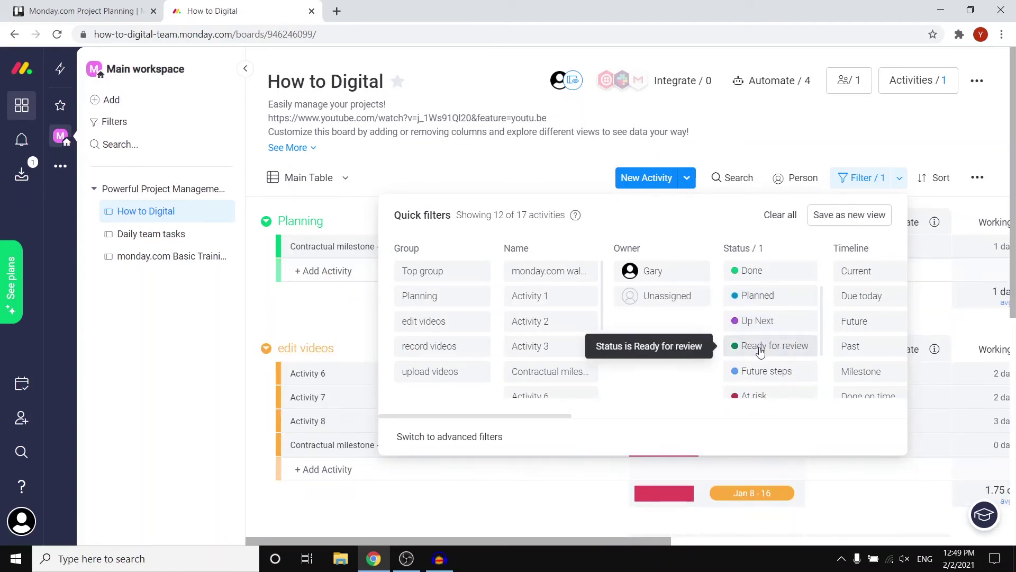
pyautogui.click(769, 113)
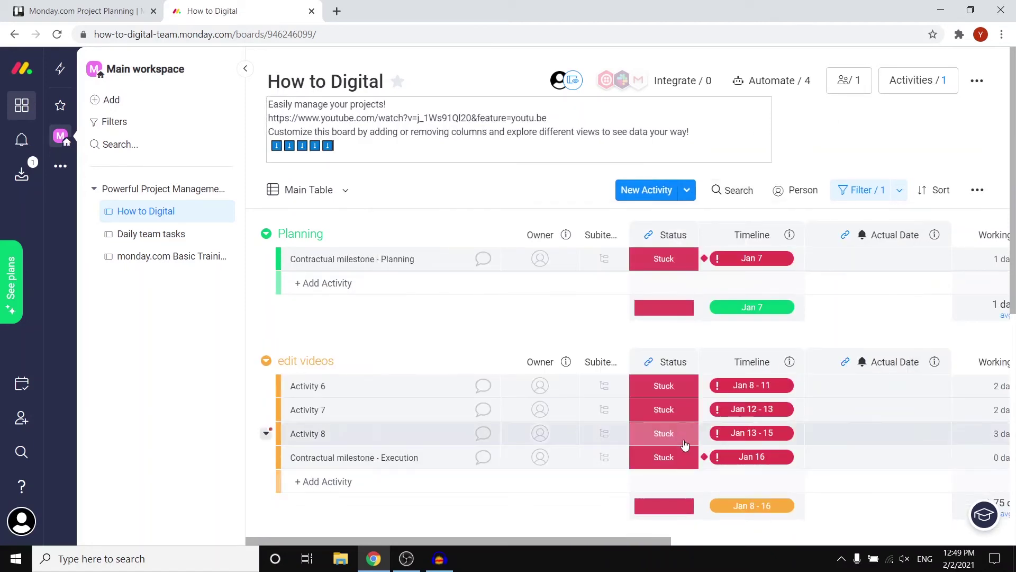
# Step: Change the board's status filter to show only activities whose status is Done
pyautogui.scroll(-6, 753, 265)
pyautogui.scroll(8, 351, 272)
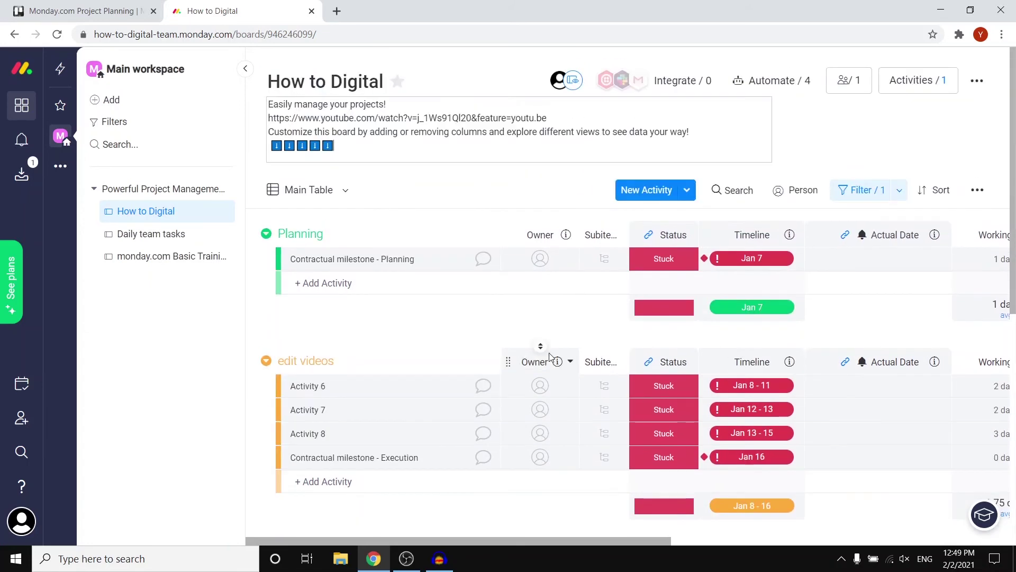
pyautogui.click(899, 190)
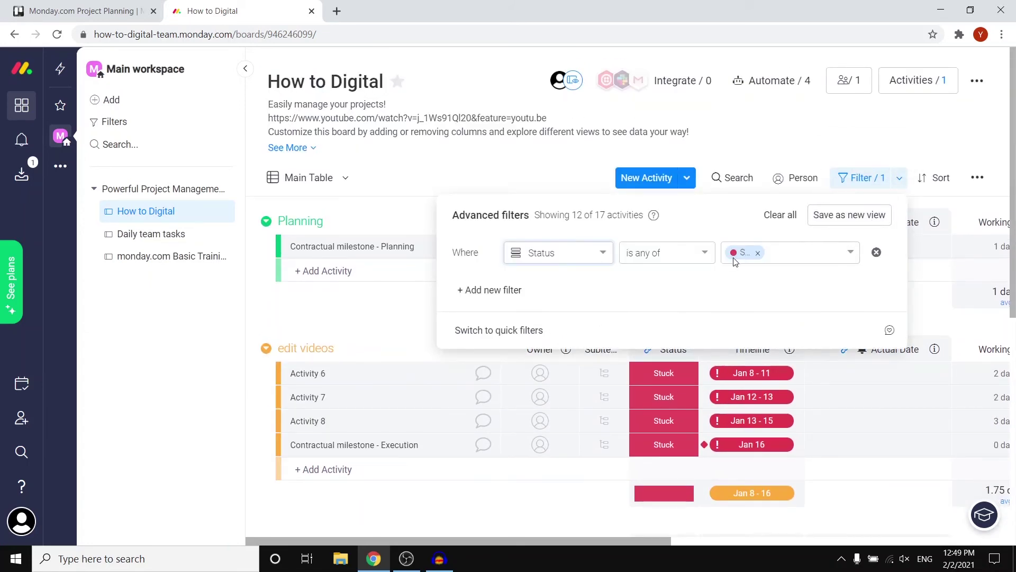
pyautogui.click(760, 256)
pyautogui.click(796, 258)
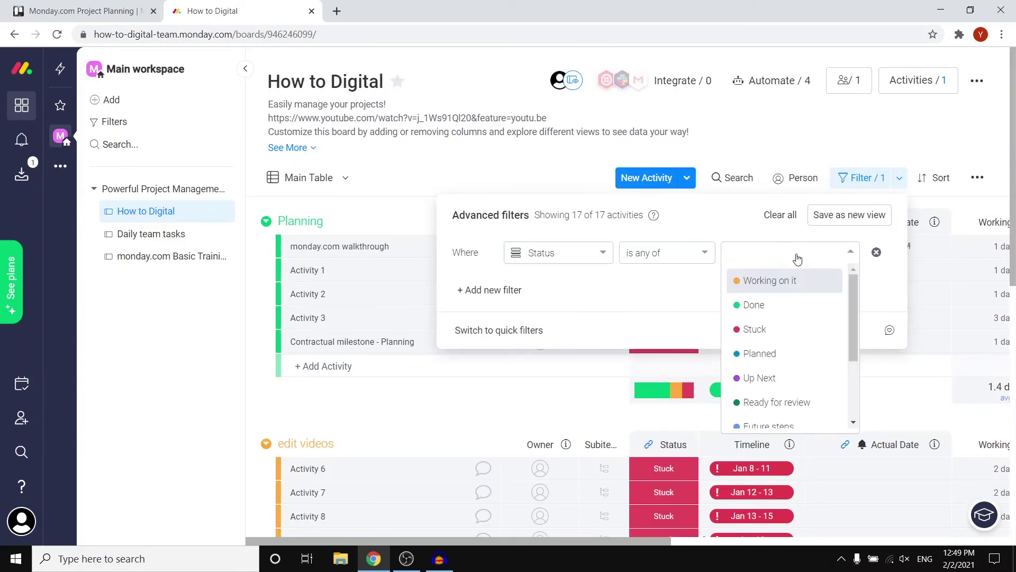
pyautogui.click(778, 304)
pyautogui.click(790, 130)
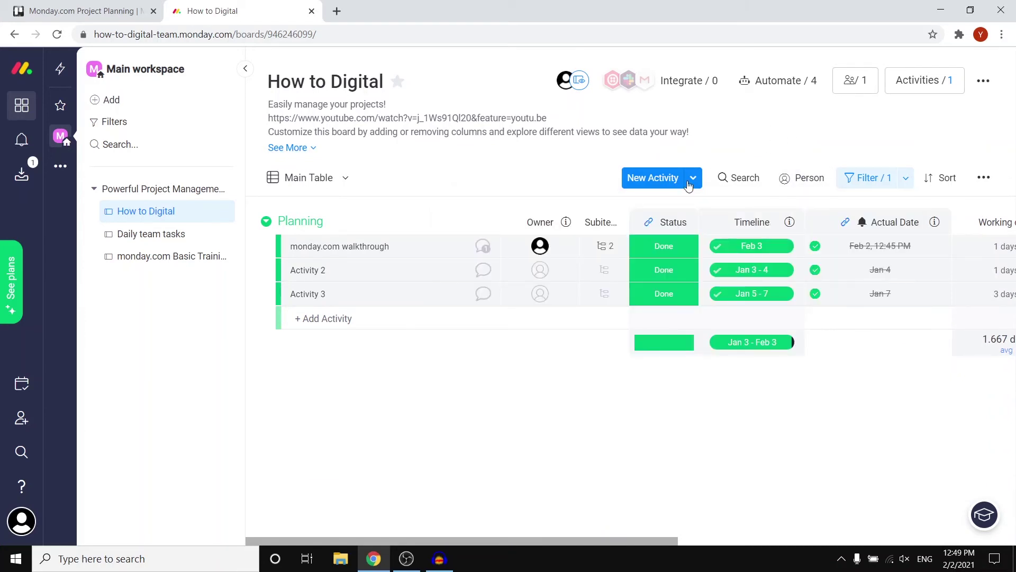
# Step: Clear the status filter and show only the activities assigned to the board's listed person
pyautogui.click(893, 178)
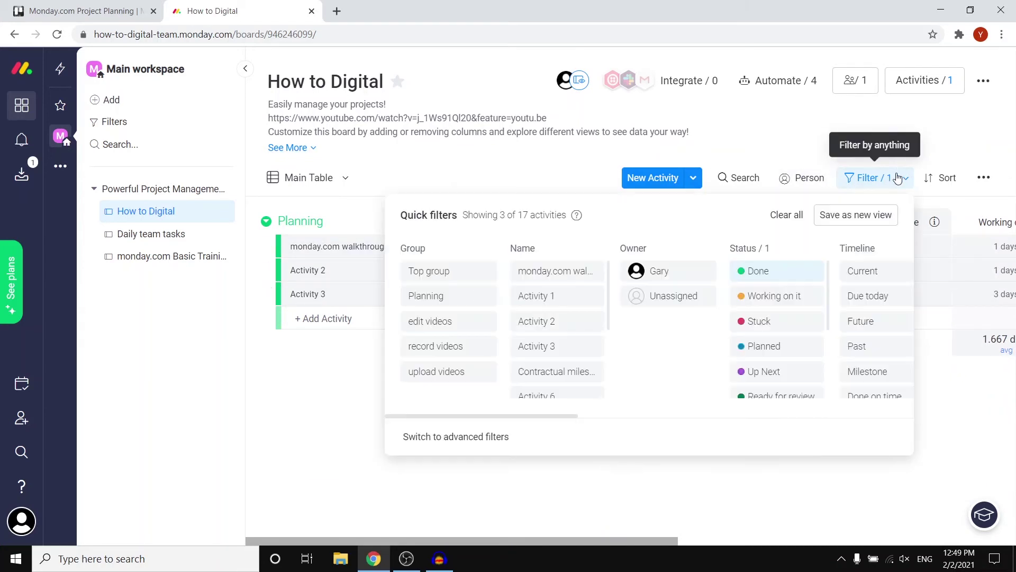
pyautogui.click(814, 181)
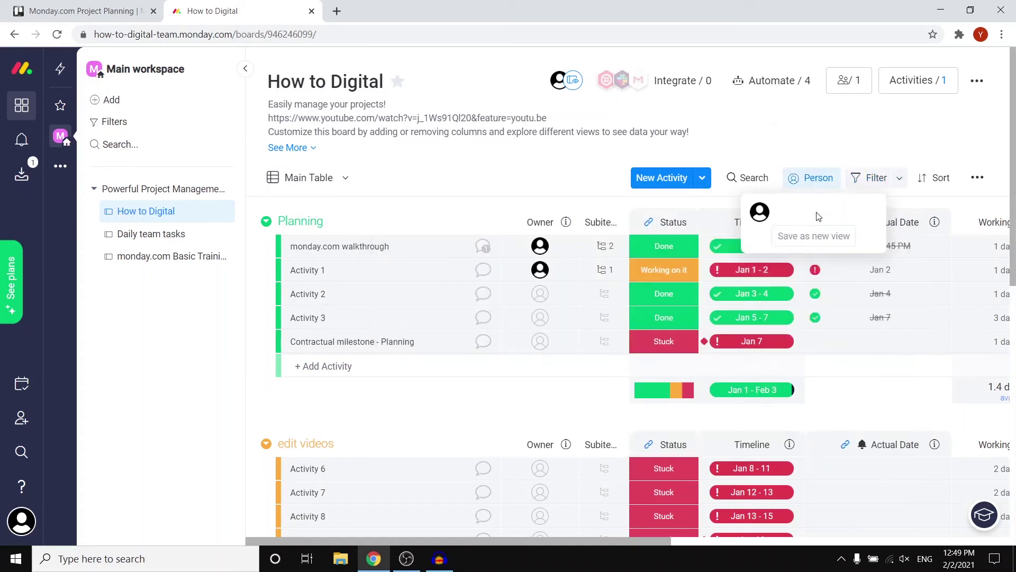
pyautogui.click(760, 214)
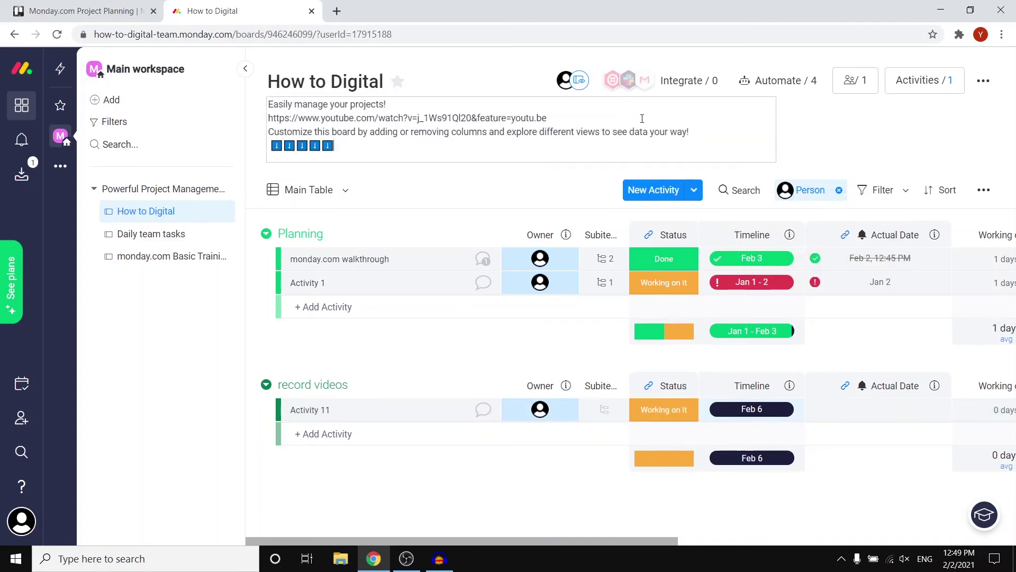
# Step: Switch the board to the Project Status view and examine the bars of the status chart
pyautogui.click(317, 181)
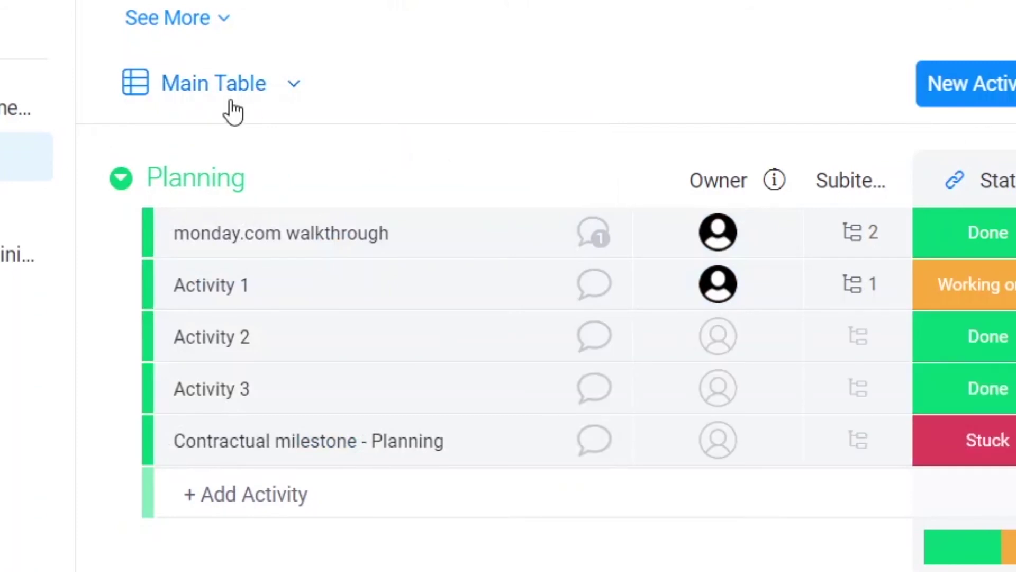
pyautogui.click(226, 98)
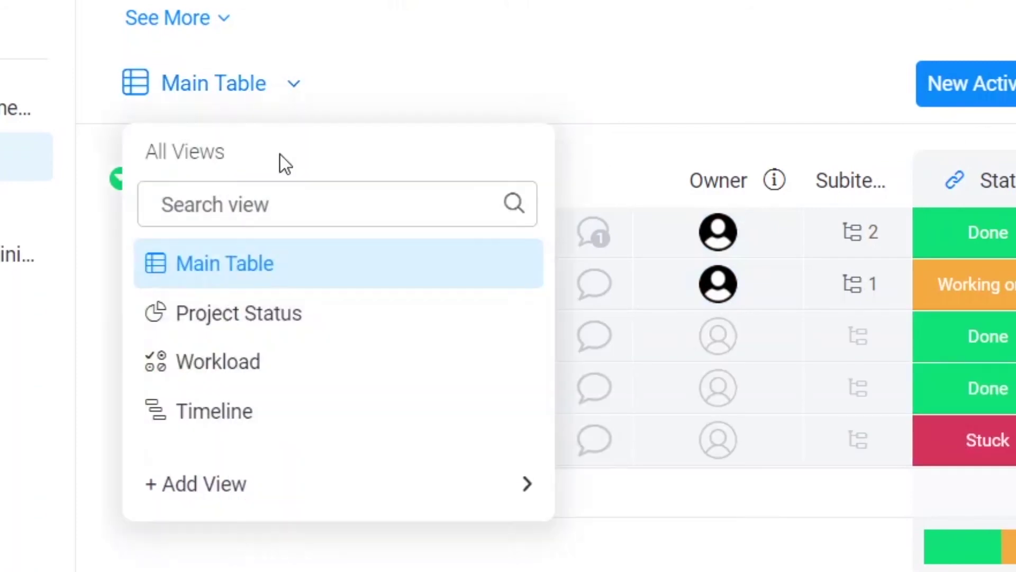
pyautogui.click(247, 313)
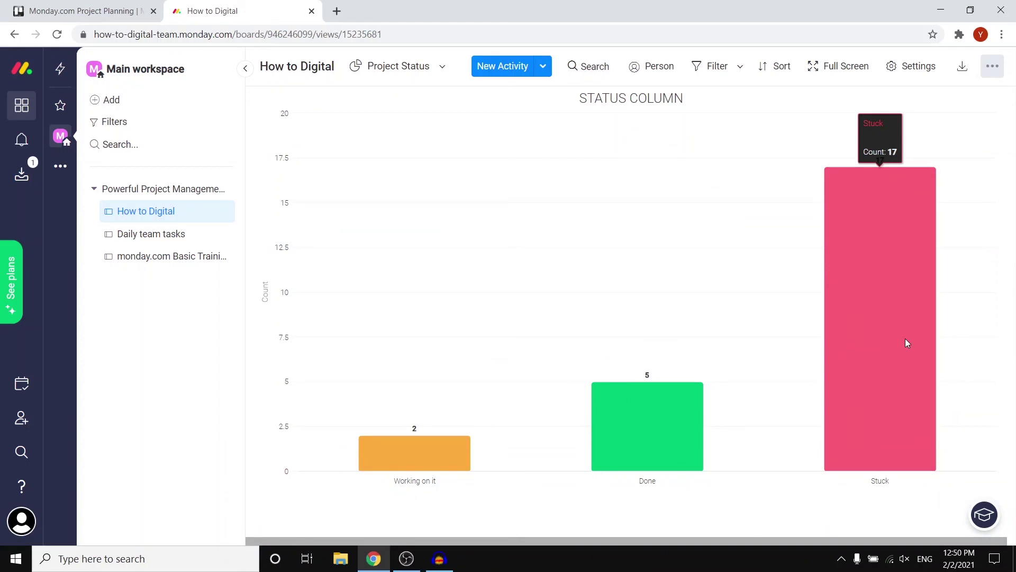
pyautogui.moveTo(407, 441)
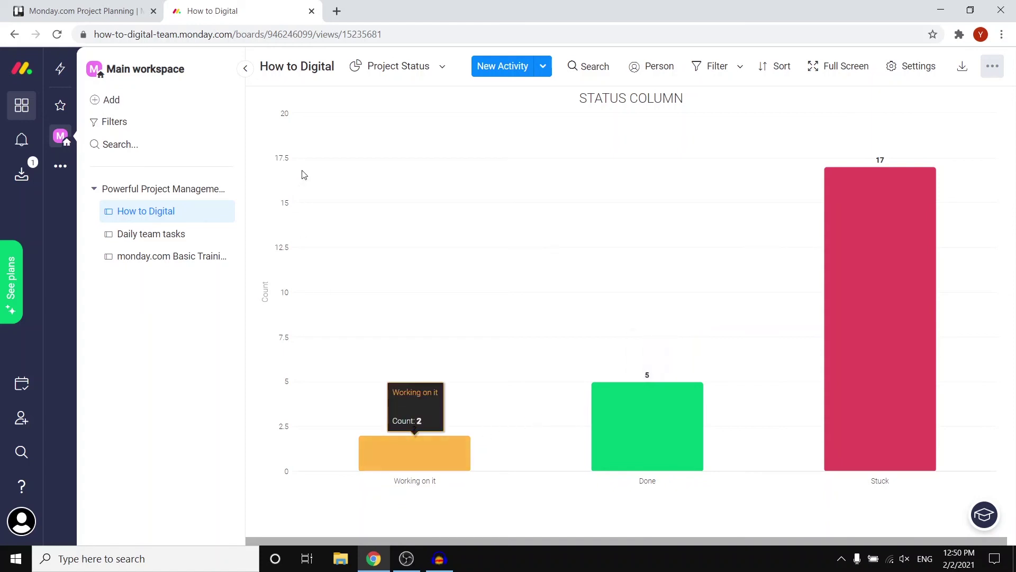
# Step: Switch the board to the Workload view and inspect the weekly workload of the Planning and edit videos groups
pyautogui.click(409, 70)
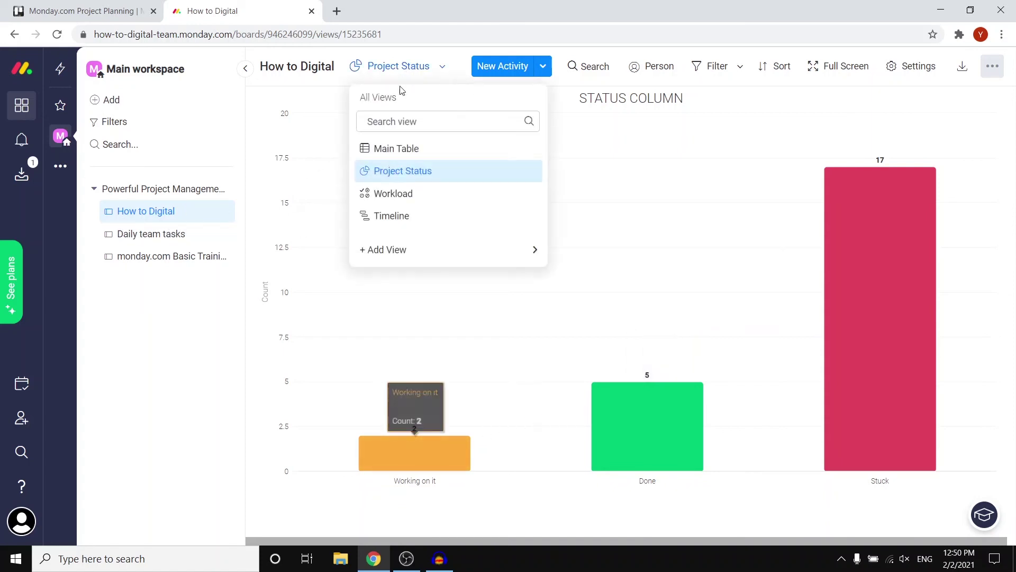
pyautogui.click(397, 193)
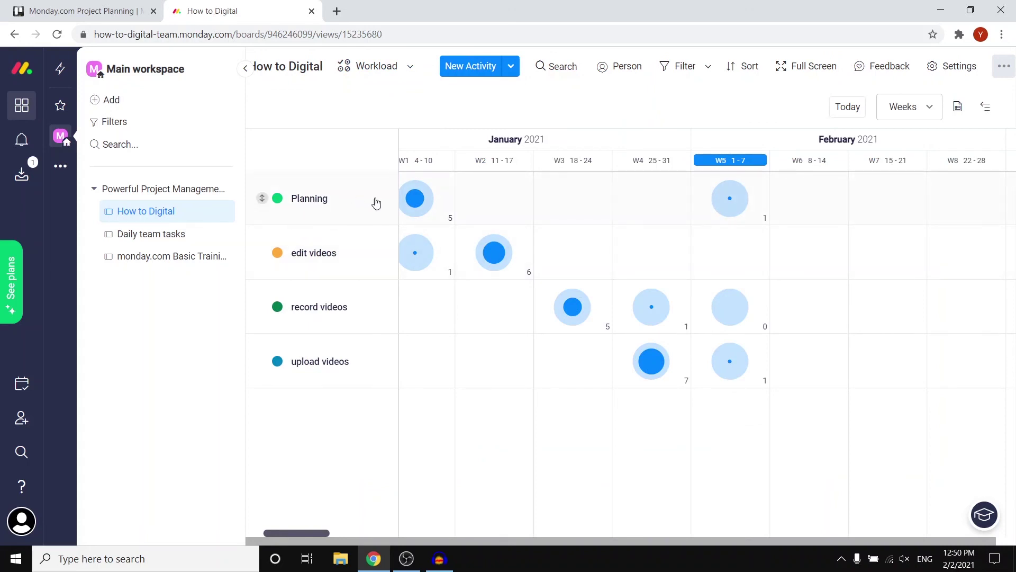
pyautogui.moveTo(422, 196)
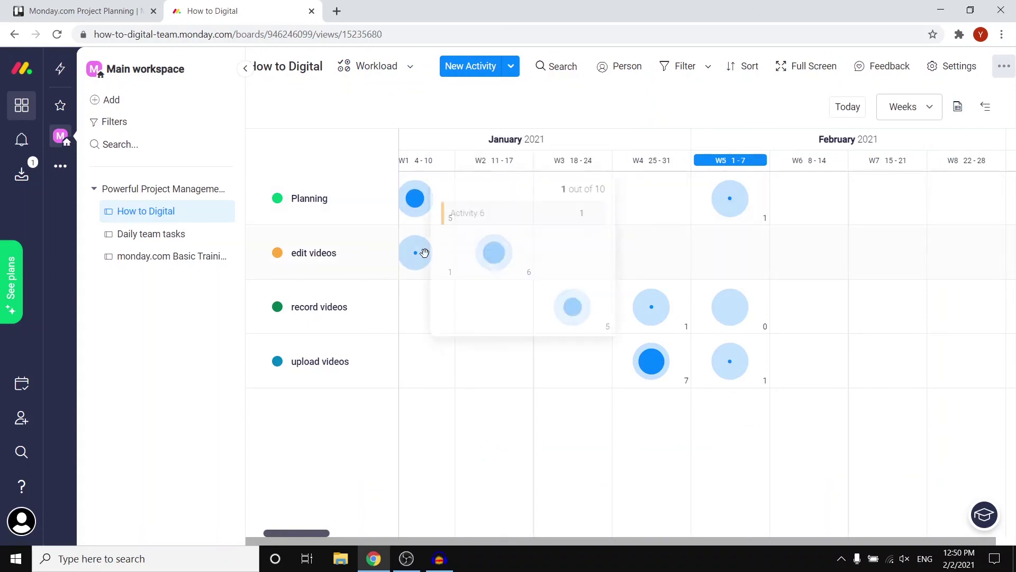
# Step: View the project's activities in the Timeline view and return to the Main Table view
pyautogui.click(384, 60)
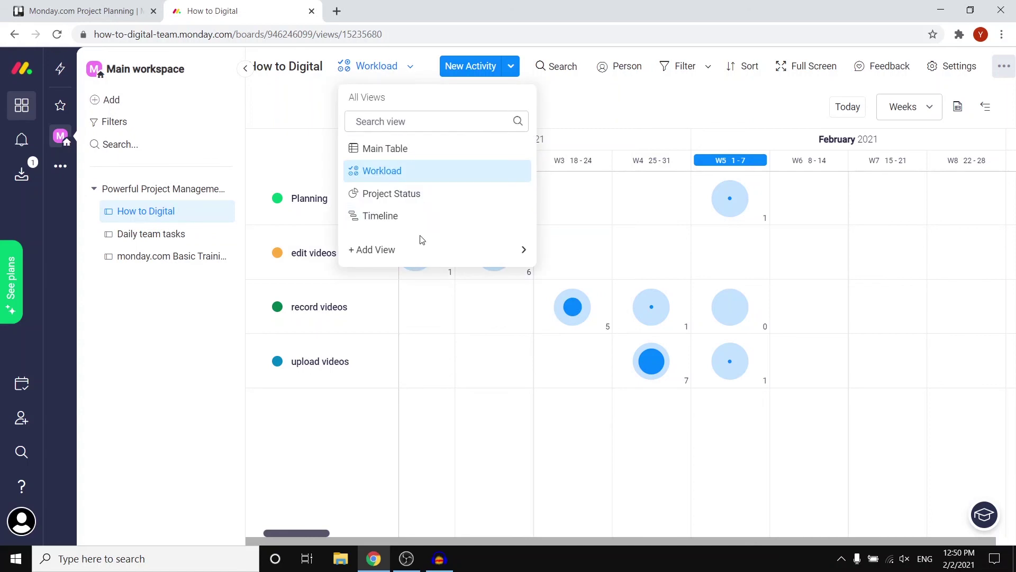
pyautogui.click(420, 215)
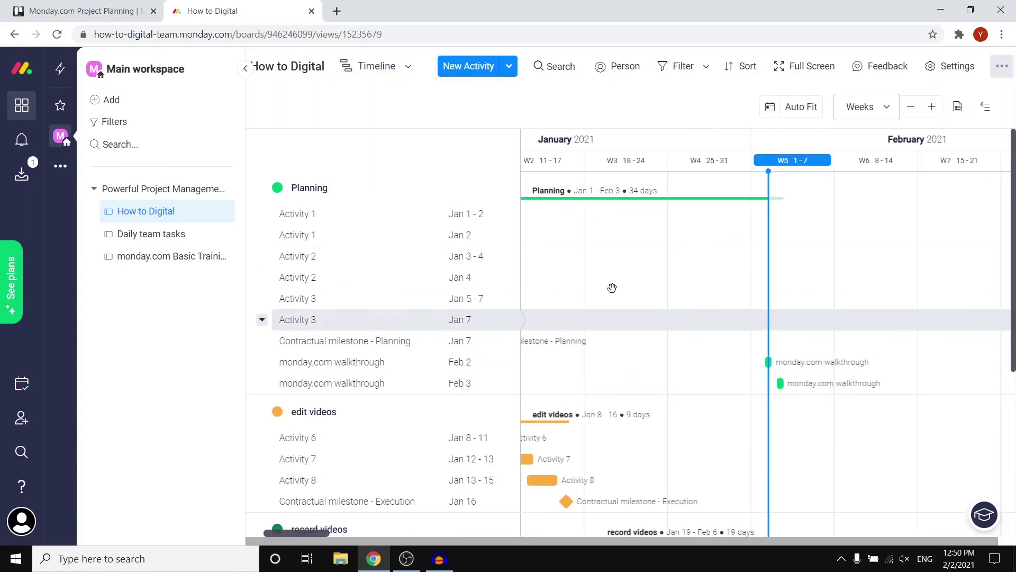
pyautogui.click(385, 64)
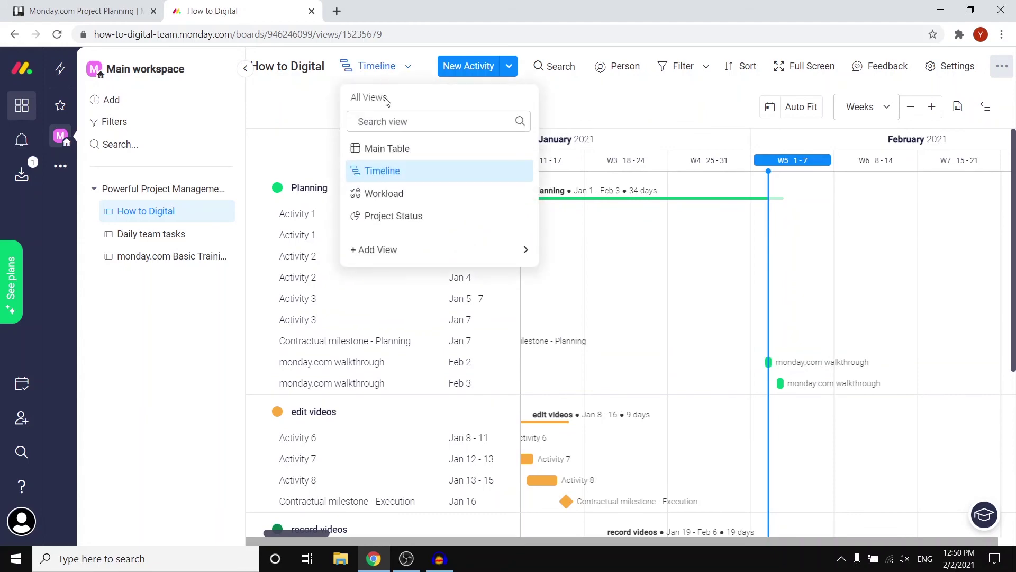
pyautogui.click(384, 149)
pyautogui.scroll(-6, 481, 249)
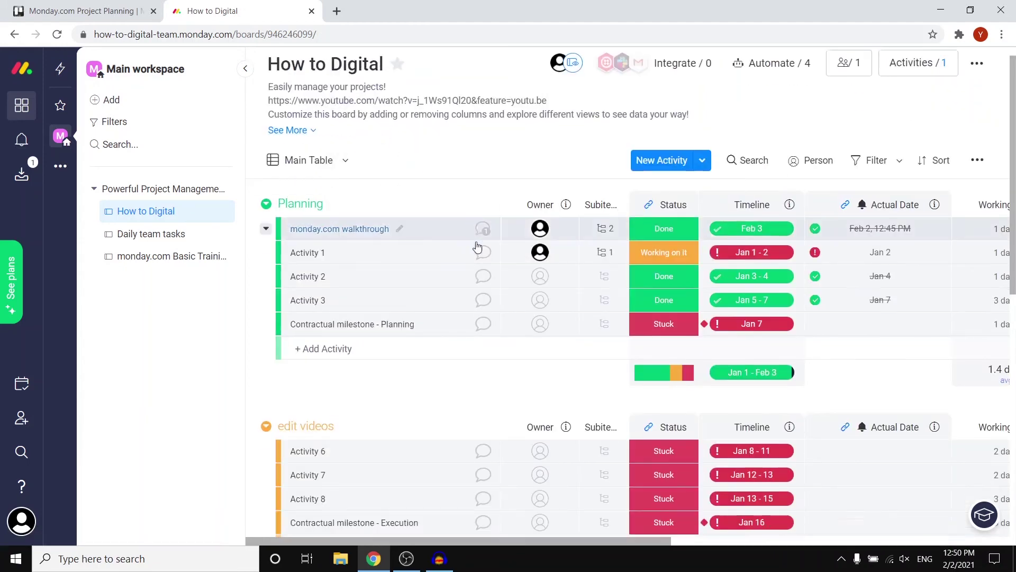
pyautogui.scroll(6, 479, 265)
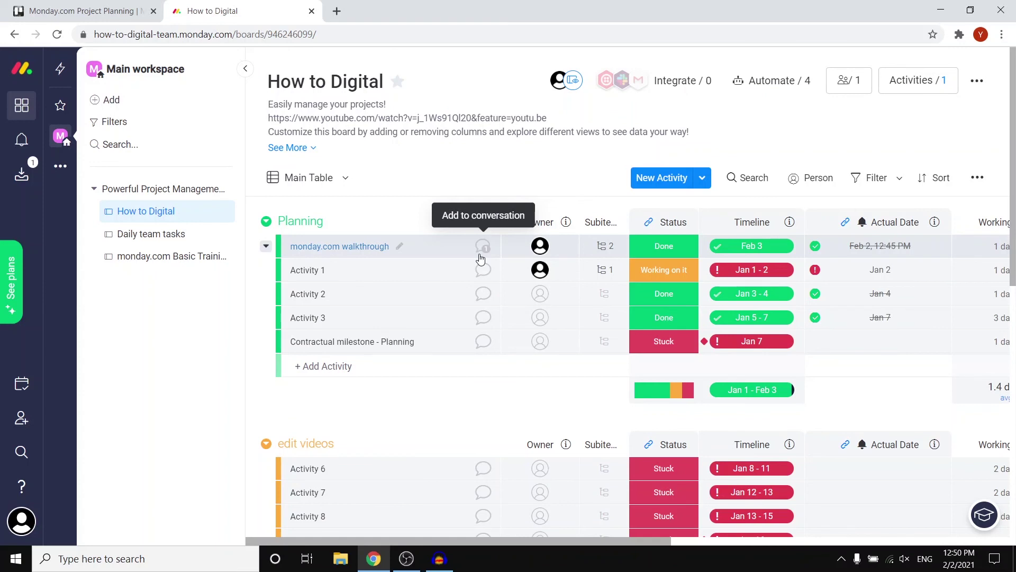
# Step: Add a new activity at the start of the Planning group, keeping its default name
pyautogui.click(655, 177)
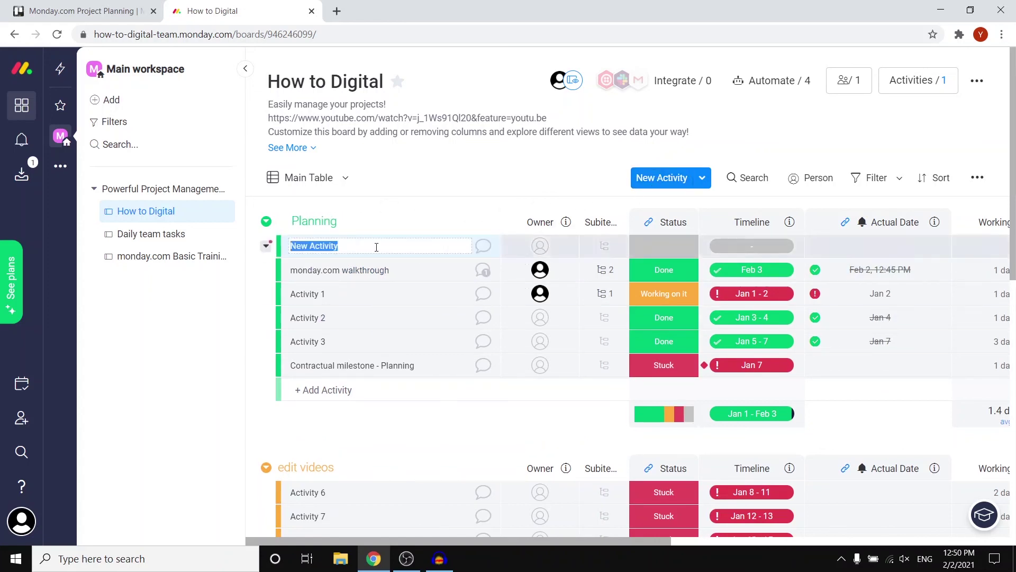
pyautogui.scroll(-5, 565, 290)
pyautogui.scroll(-5, 564, 290)
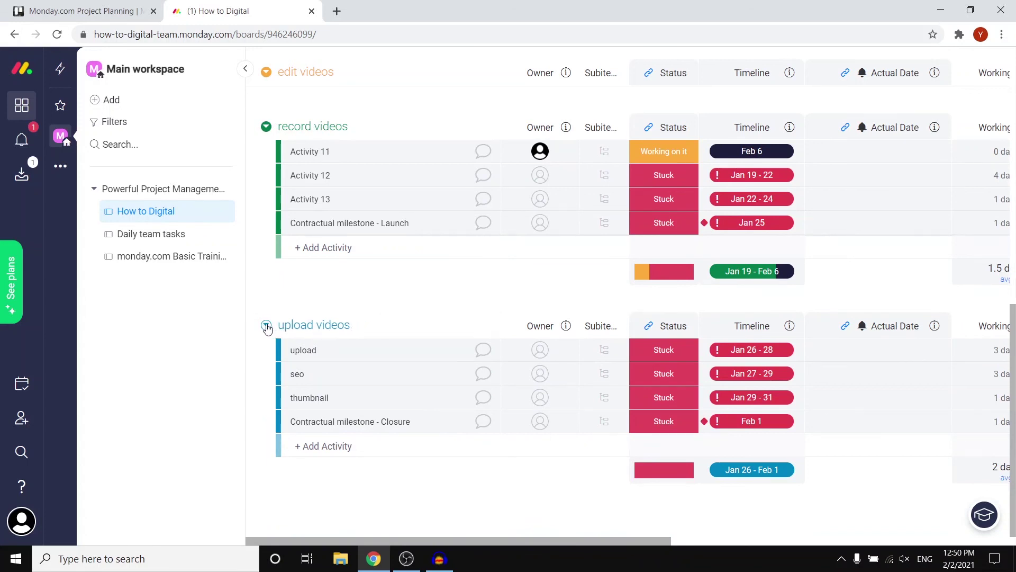
pyautogui.scroll(10, 386, 311)
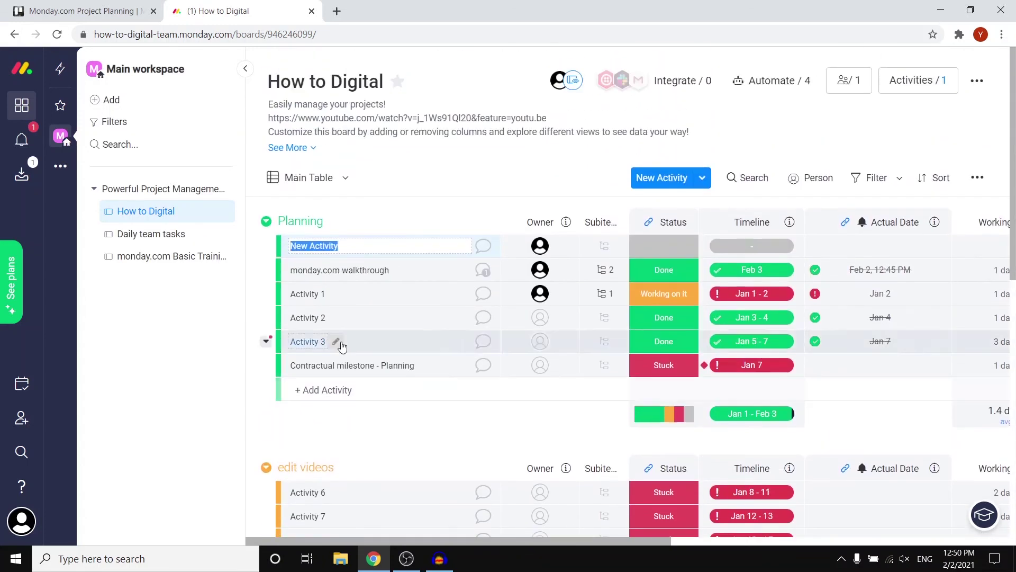
# Step: View the additional options for adding groups or importing activities and close them without choosing any
pyautogui.click(701, 177)
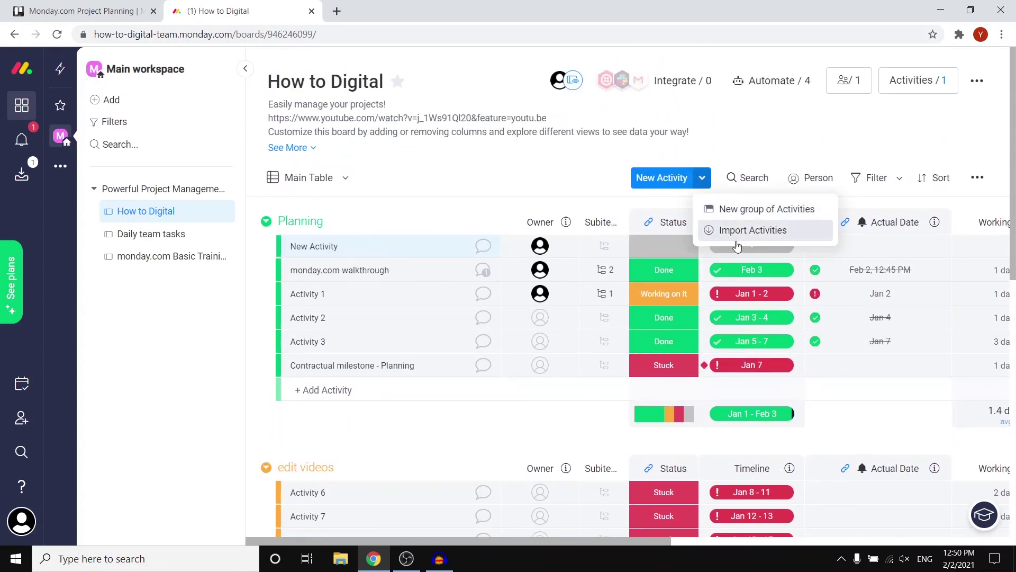
pyautogui.click(760, 101)
pyautogui.click(803, 121)
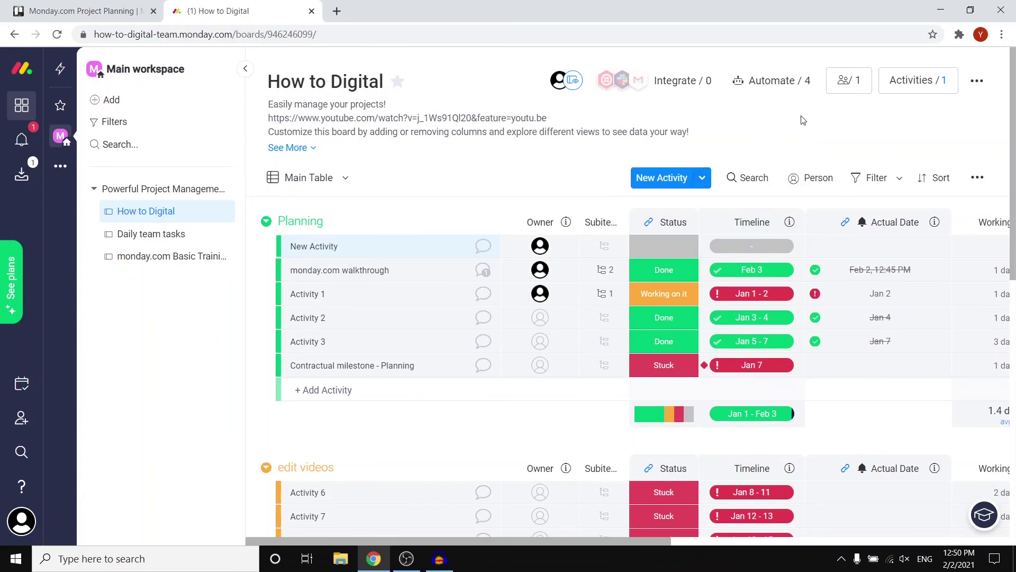